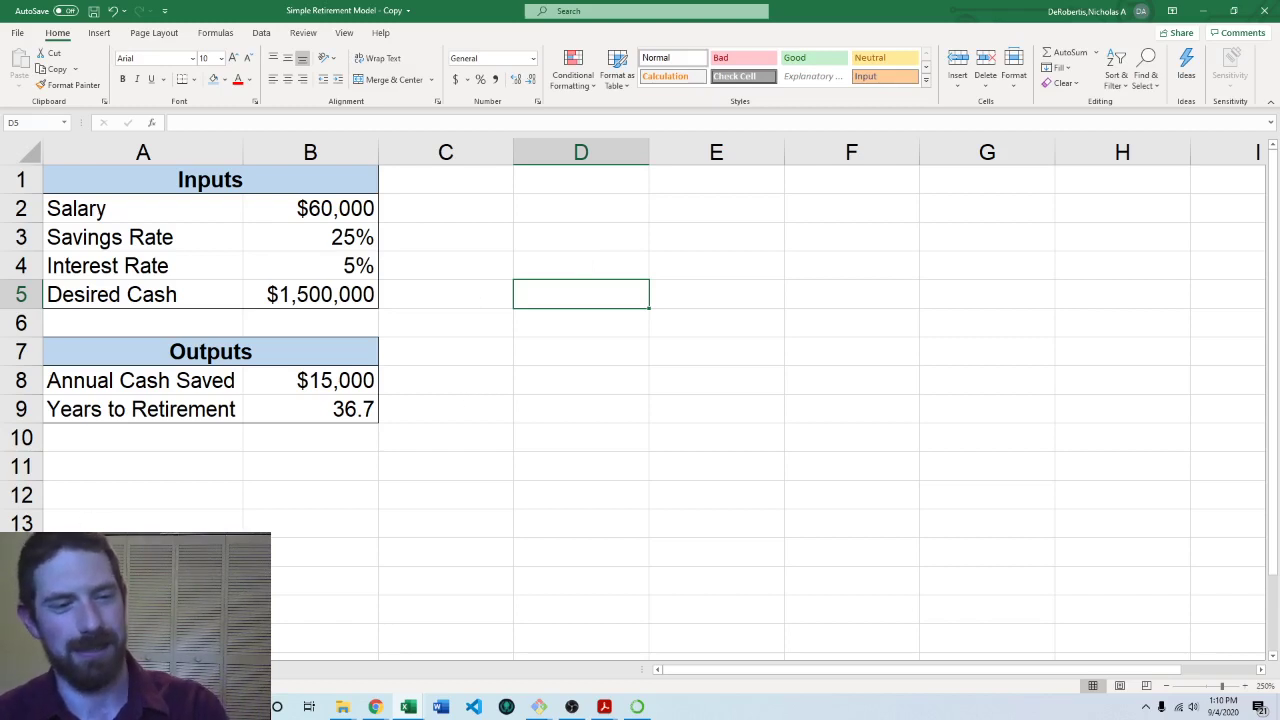
Step: Duplicate the retirement model worksheet through Move or Copy with Create a copy selected
{"action": "left_click", "coordinate": [271, 402]}
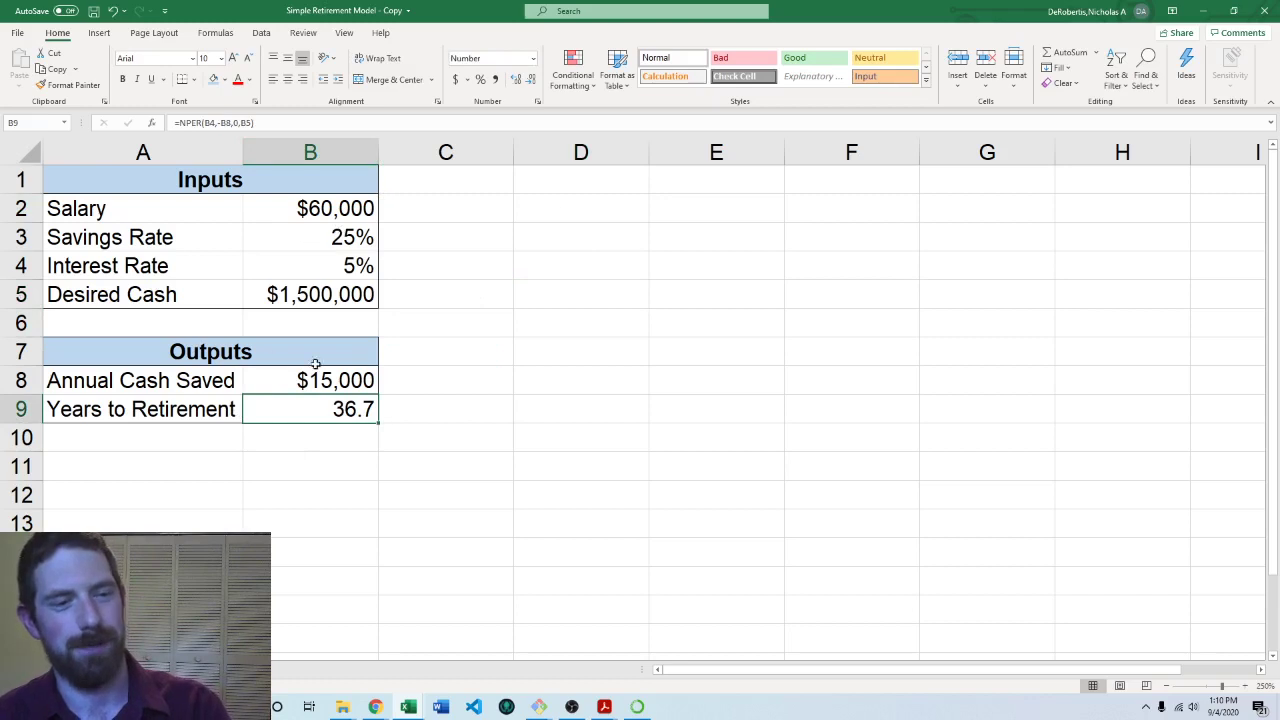
{"action": "right_click", "coordinate": [104, 658]}
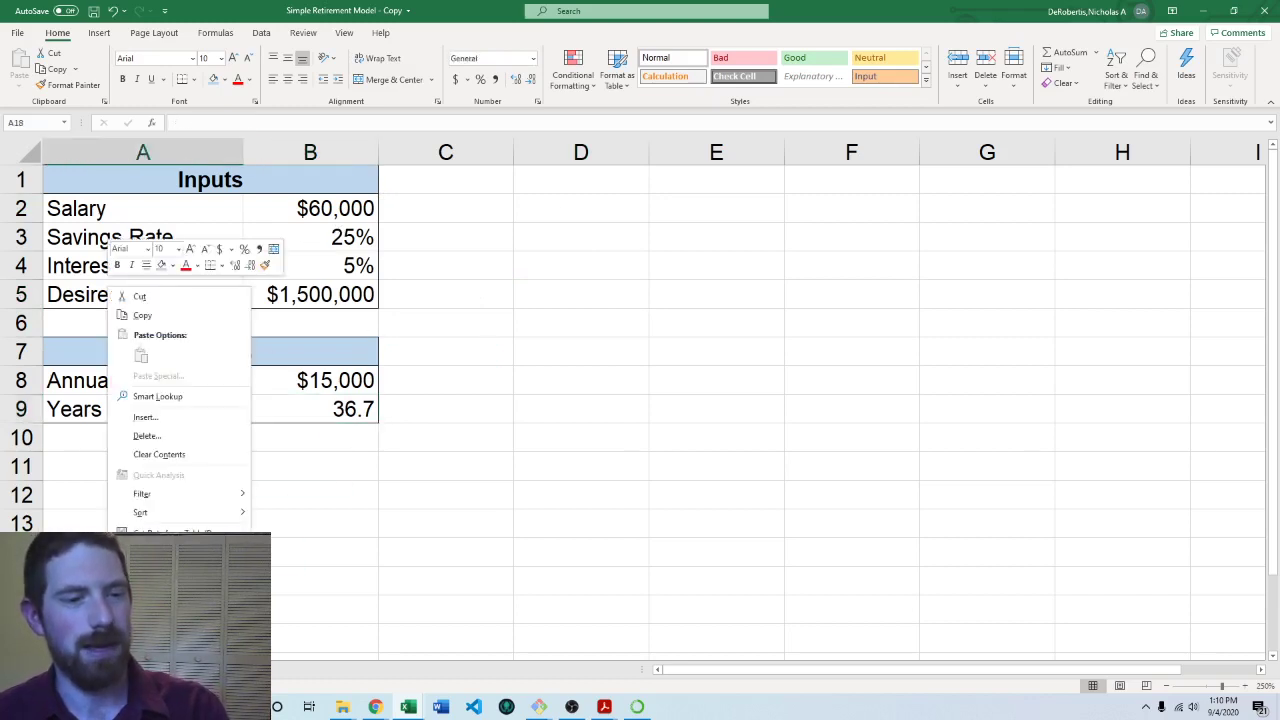
{"action": "key", "text": "Escape"}
{"action": "right_click", "coordinate": [105, 668]}
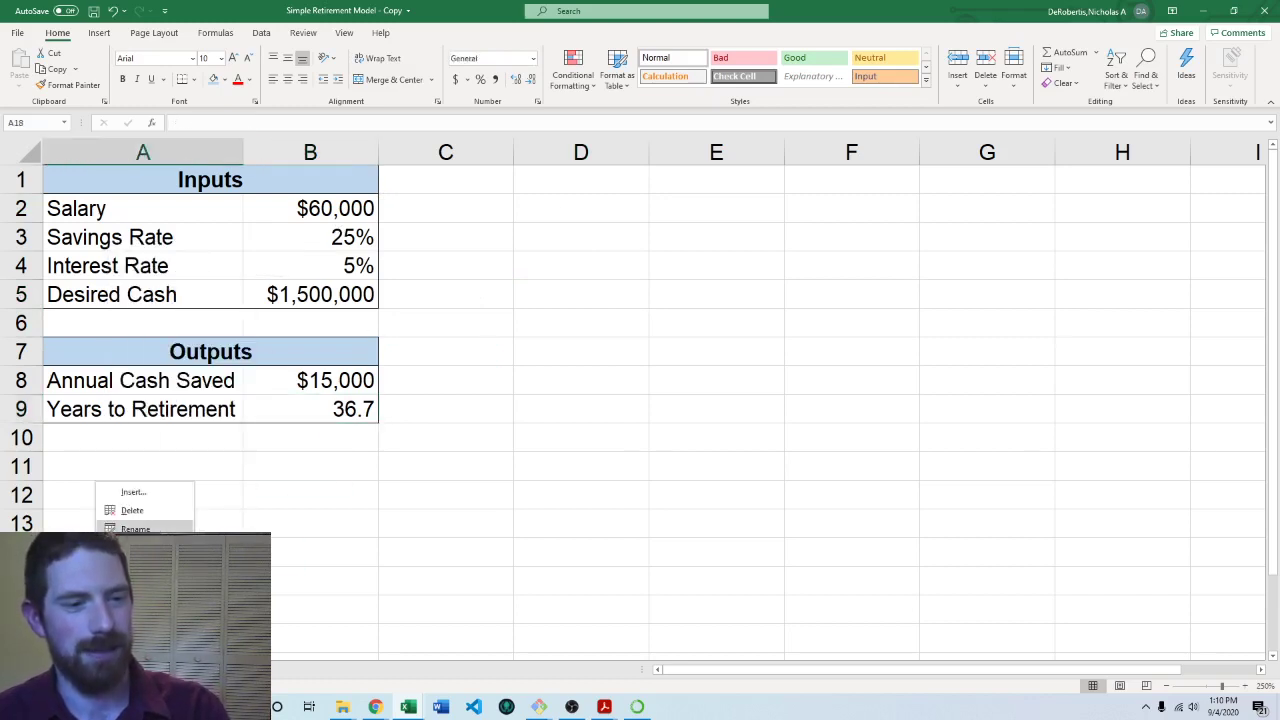
{"action": "left_click", "coordinate": [125, 545]}
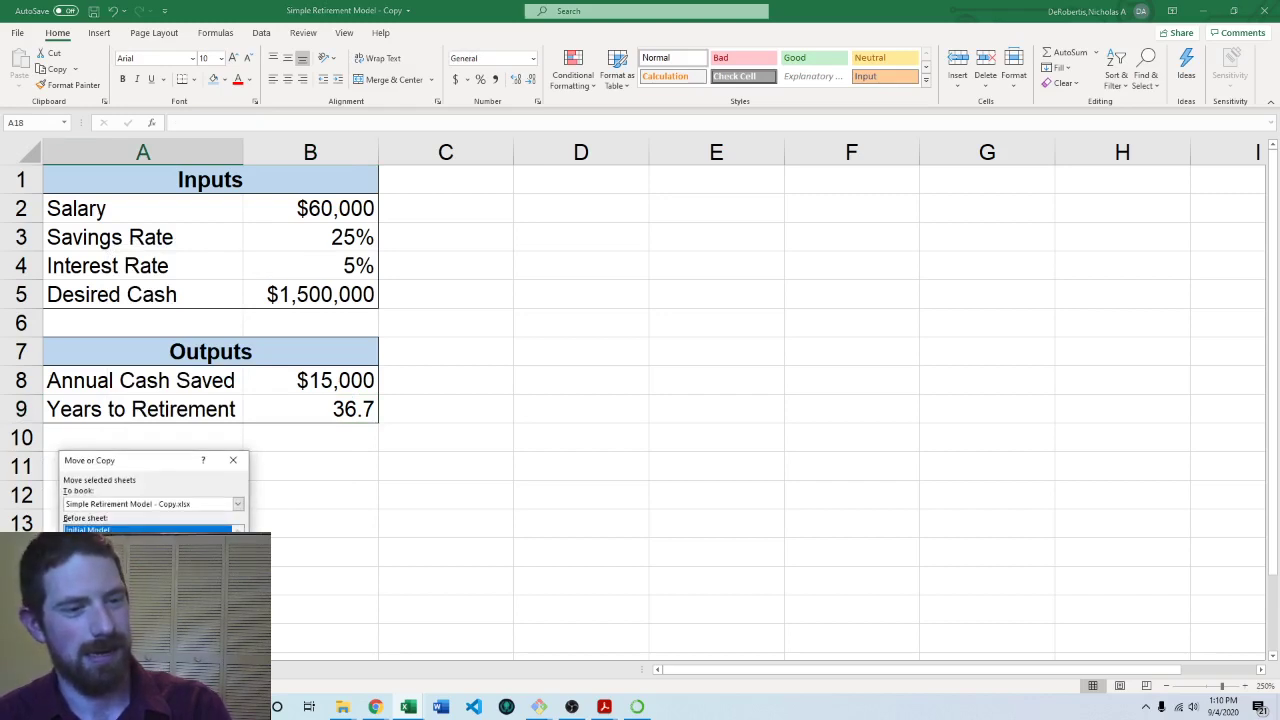
{"action": "key", "text": "Return"}
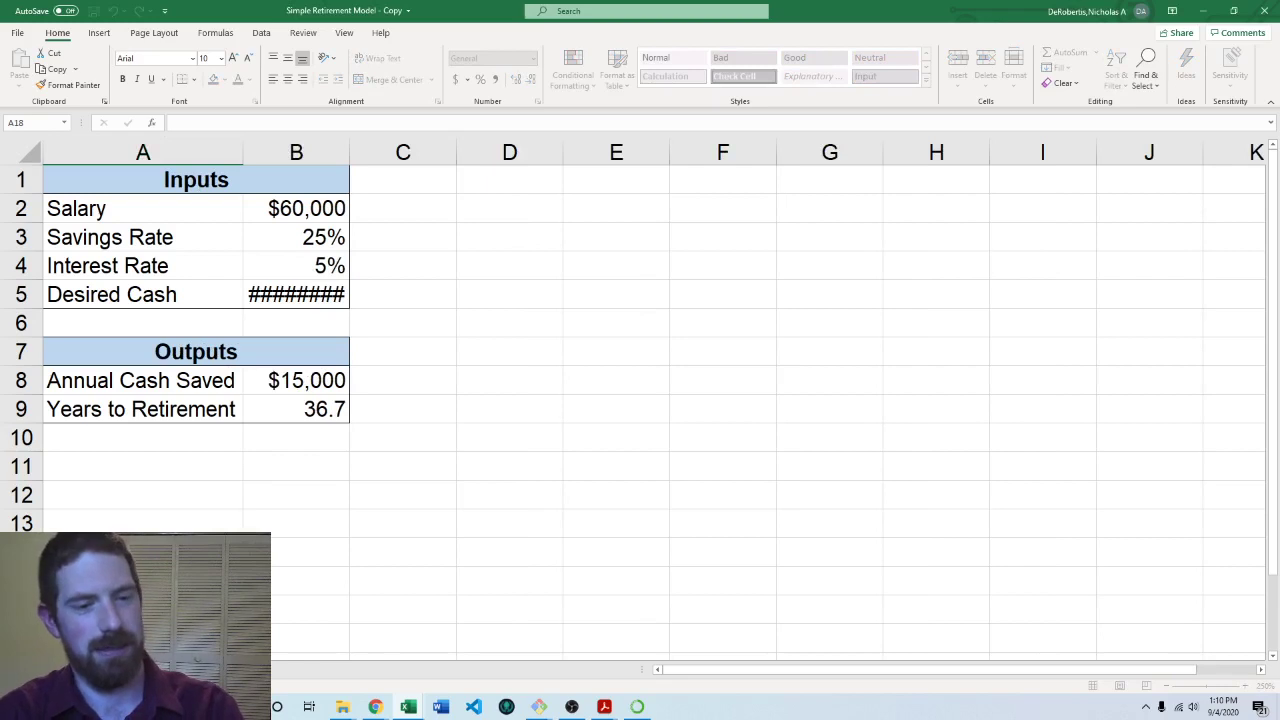
{"action": "left_click", "coordinate": [400, 380]}
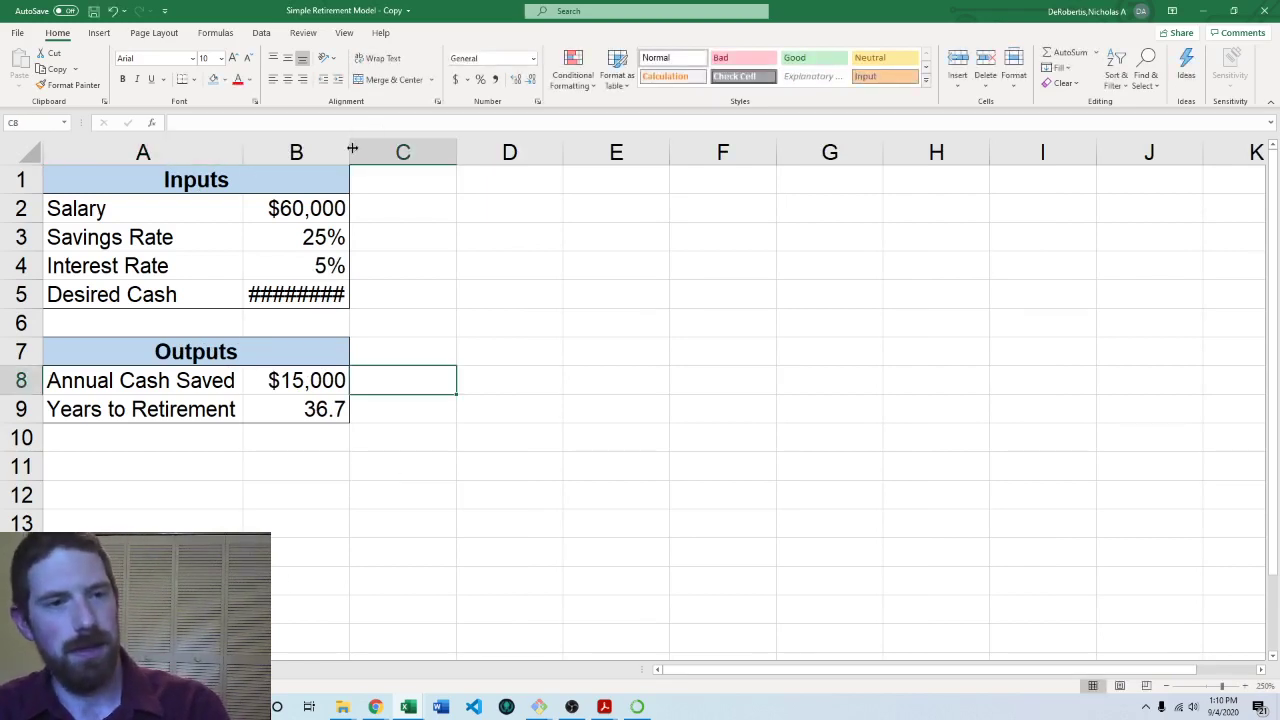
Step: AutoFit column B so Desired Cash displays $1,500,000
{"action": "double_click", "coordinate": [352, 148]}
{"action": "left_click", "coordinate": [587, 386]}
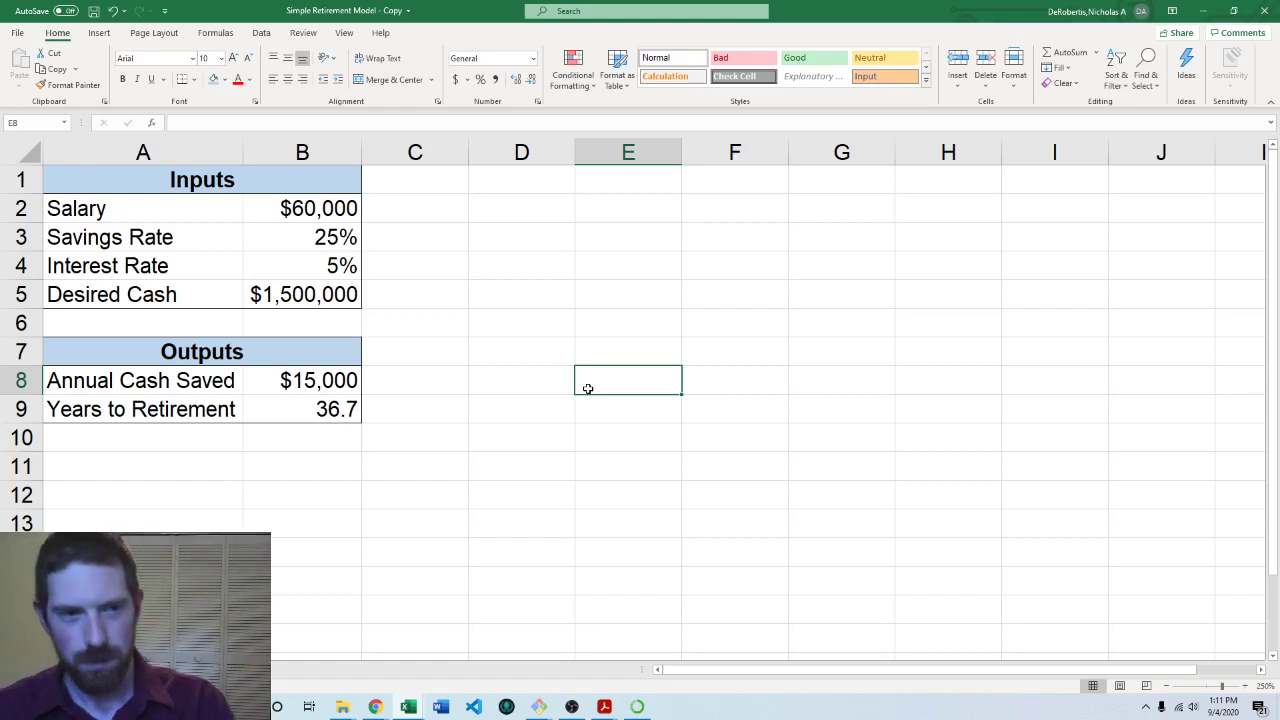
Step: Enter alternative rates of 6% in C4 and 7% in D4
{"action": "left_click", "coordinate": [428, 270]}
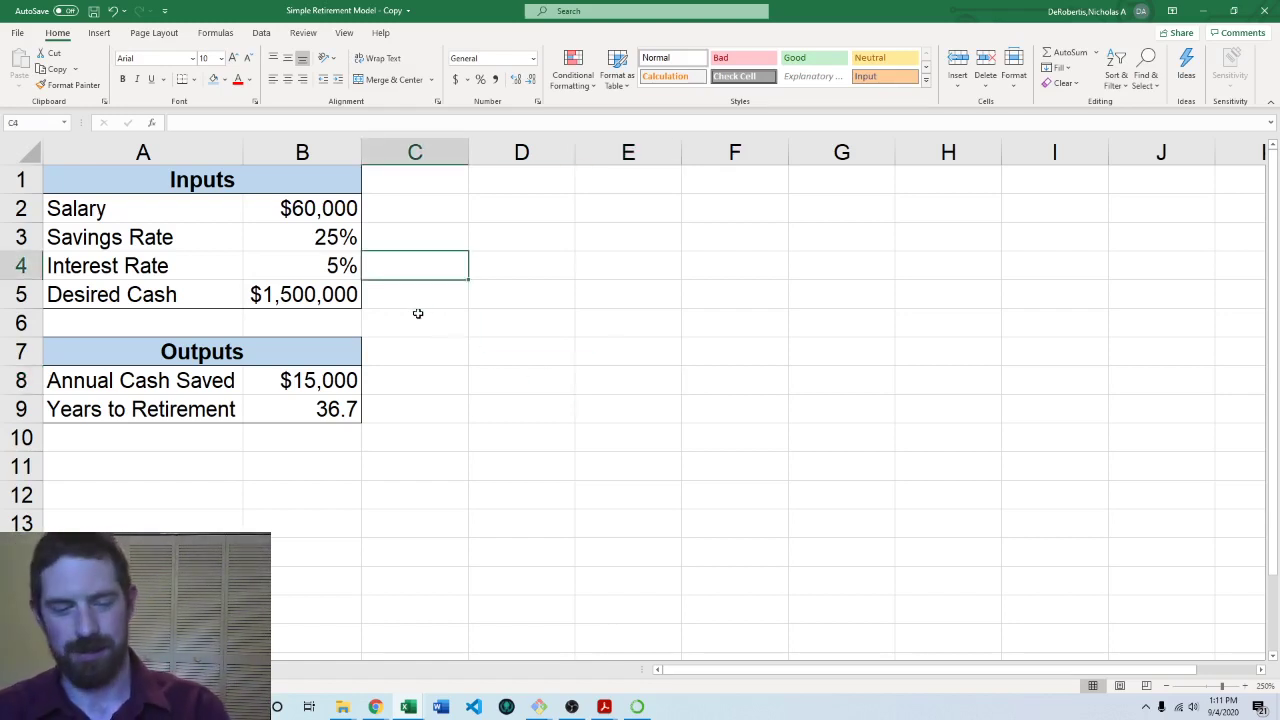
{"action": "type", "text": "6%"}
{"action": "key", "text": "Tab"}
{"action": "type", "text": "7"}
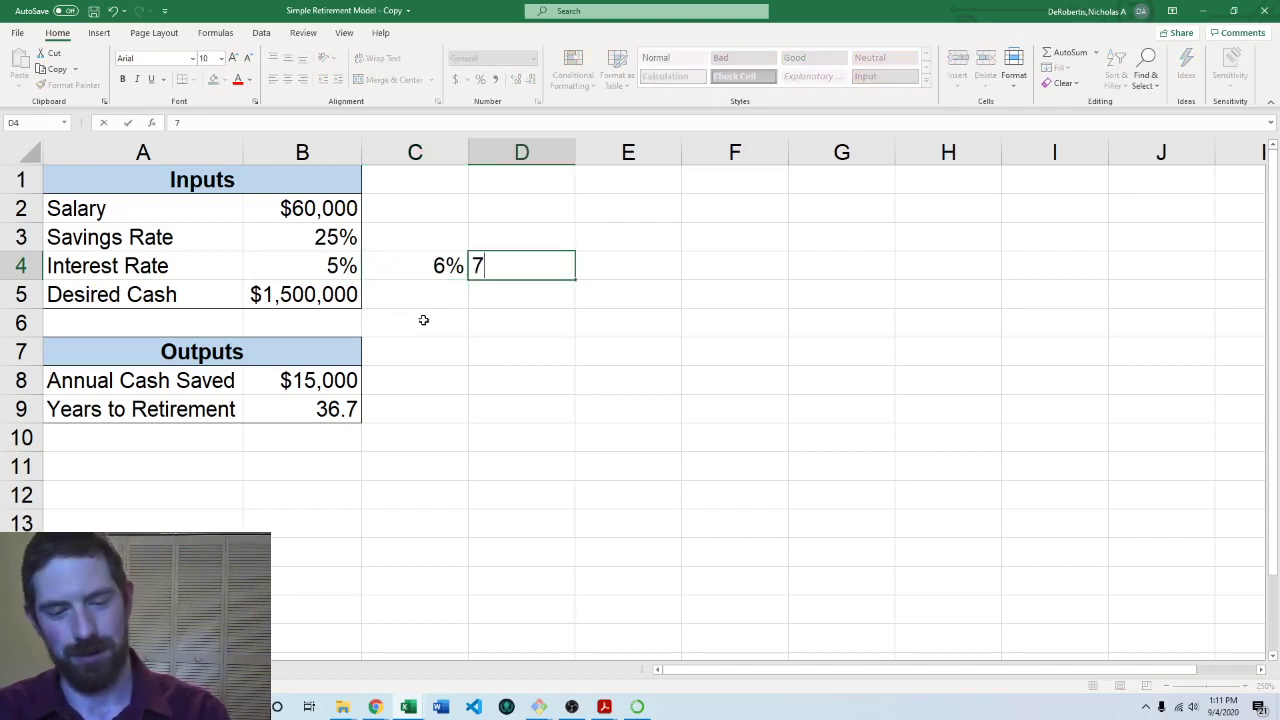
{"action": "type", "text": "%"}
{"action": "key", "text": "Tab"}
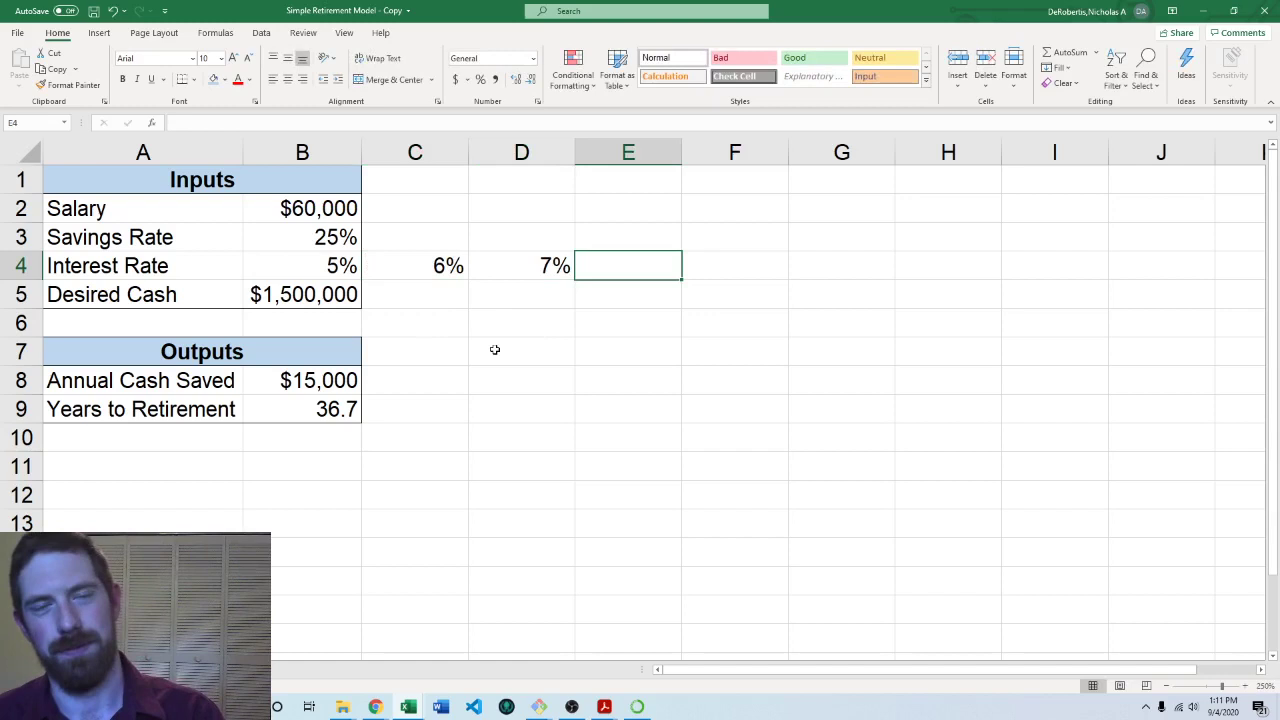
Step: Select the Inputs block and its A–D header row to review, then go to D9
{"action": "mouse_move", "coordinate": [334, 177]}
{"action": "left_mouse_down"}
{"action": "mouse_move", "coordinate": [540, 320]}
{"action": "mouse_move", "coordinate": [548, 267]}
{"action": "mouse_move", "coordinate": [546, 306]}
{"action": "left_mouse_up"}
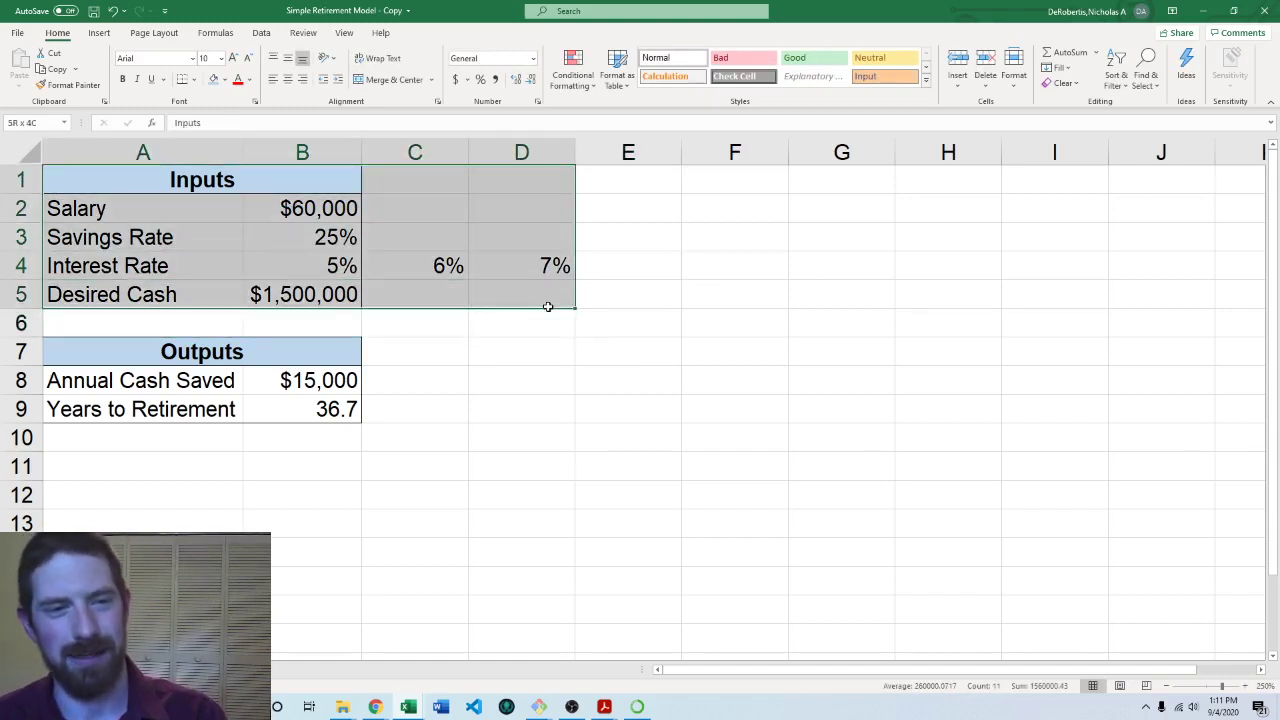
{"action": "left_click", "coordinate": [486, 378]}
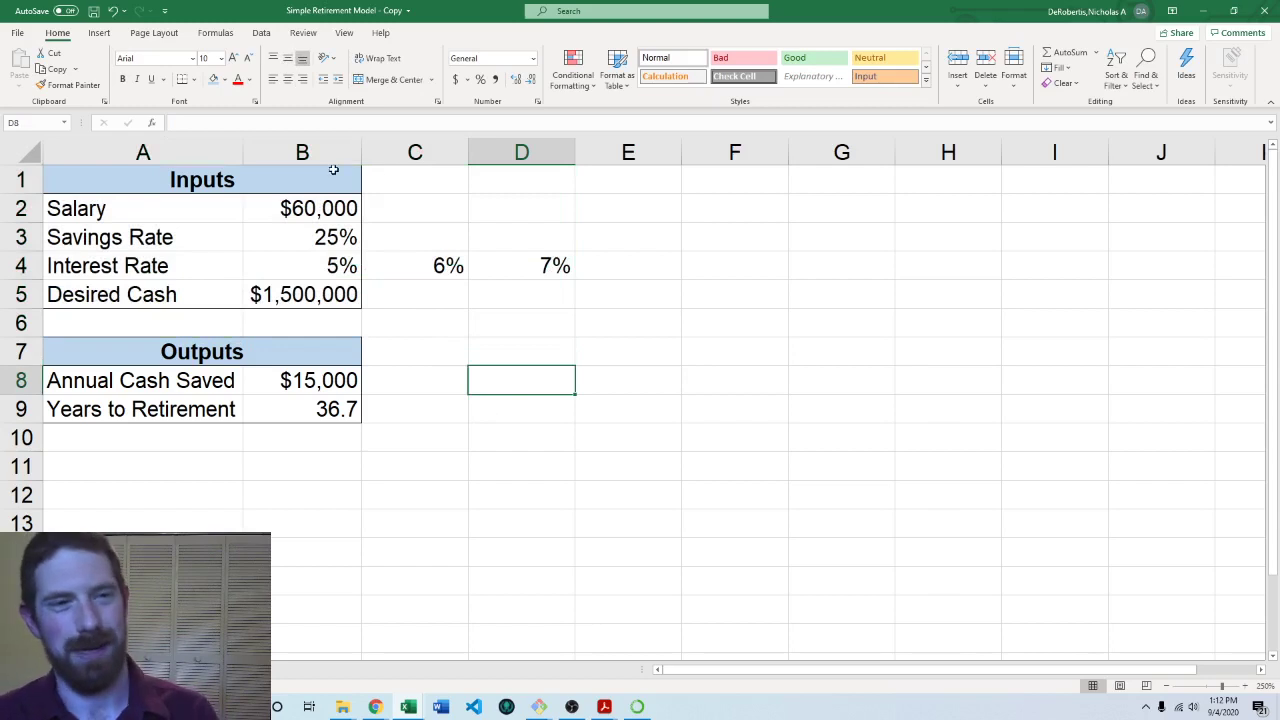
{"action": "left_click_drag", "start_coordinate": [334, 170], "coordinate": [530, 176]}
{"action": "left_click", "coordinate": [551, 323]}
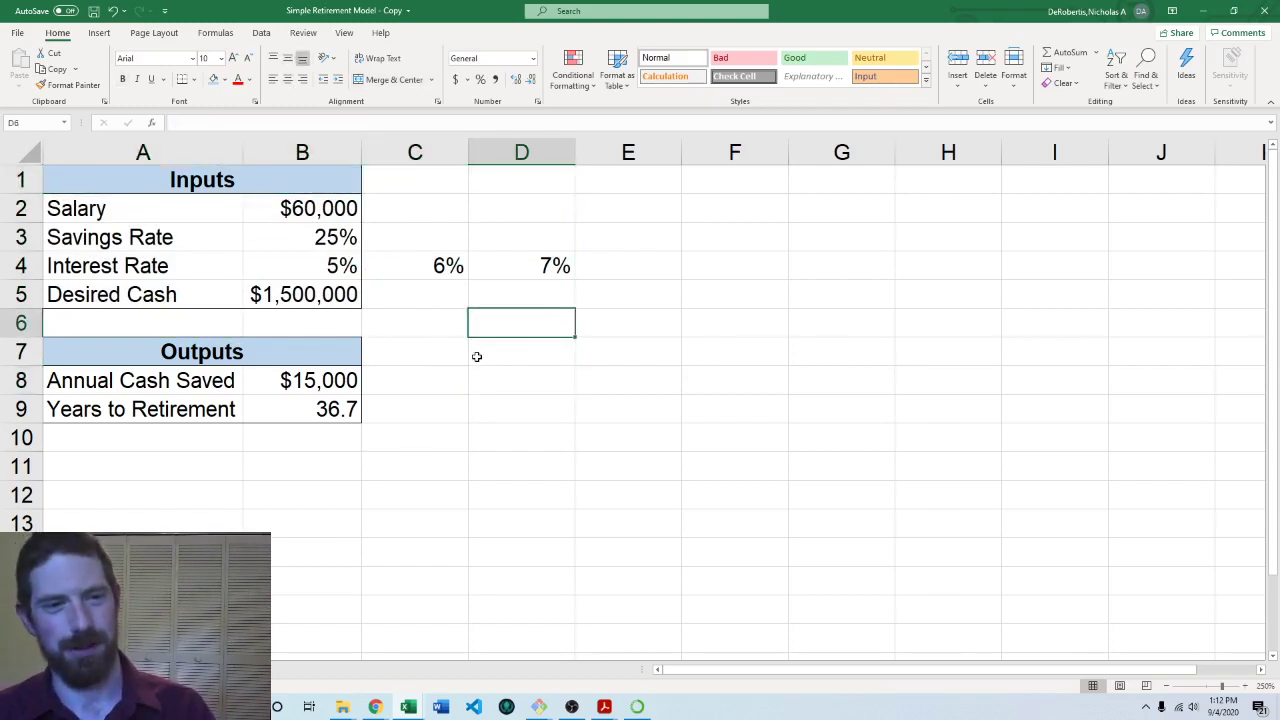
{"action": "left_click", "coordinate": [563, 403]}
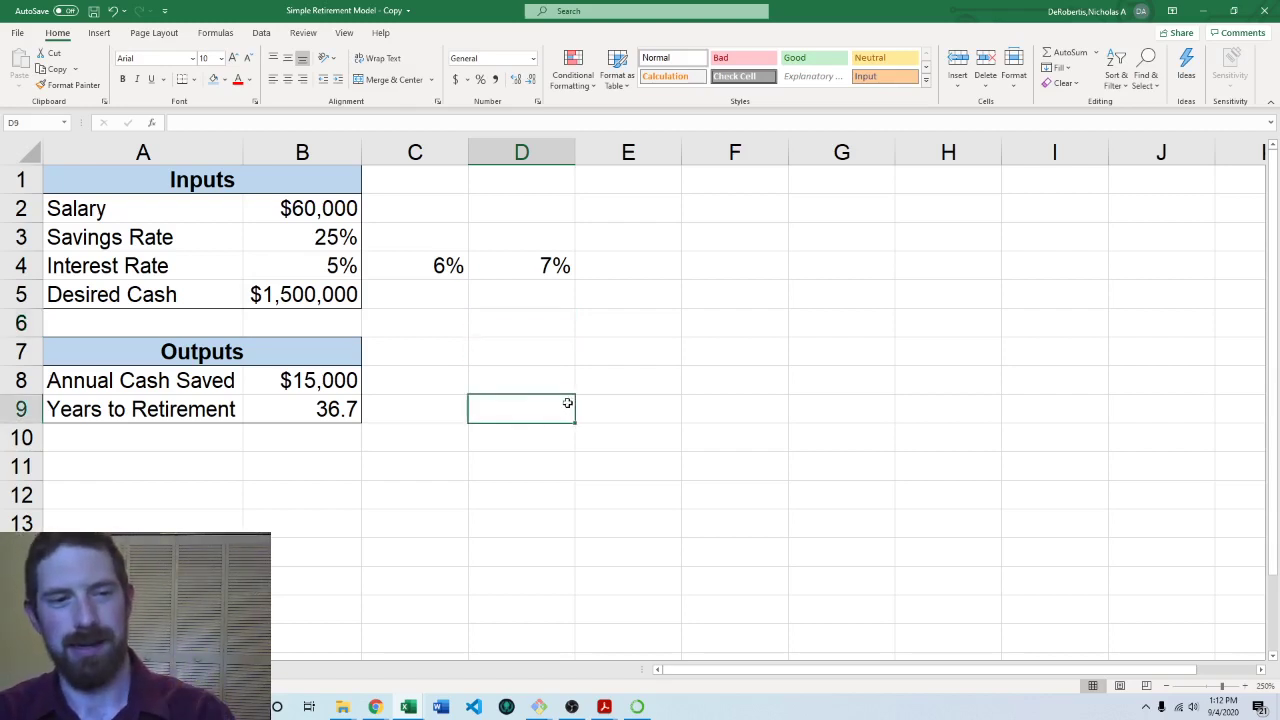
{"action": "key", "text": "Left"}
{"action": "key", "text": "Left"}
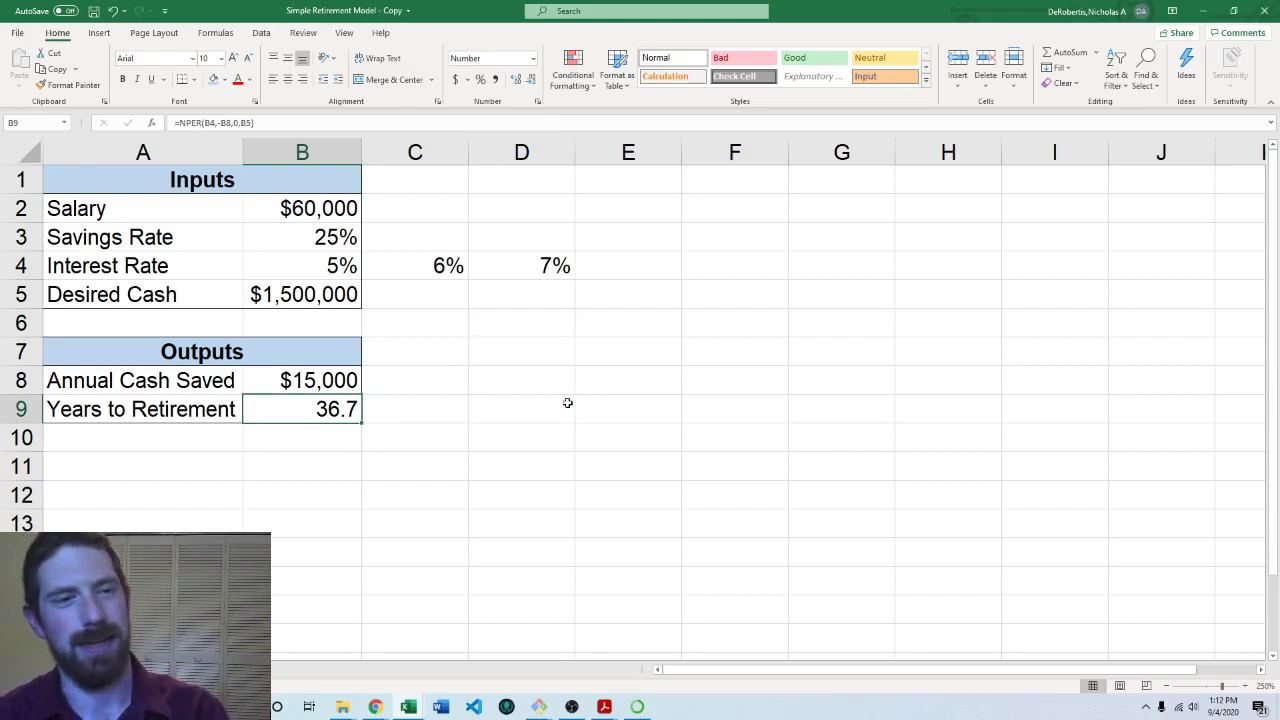
{"action": "key", "text": "F2"}
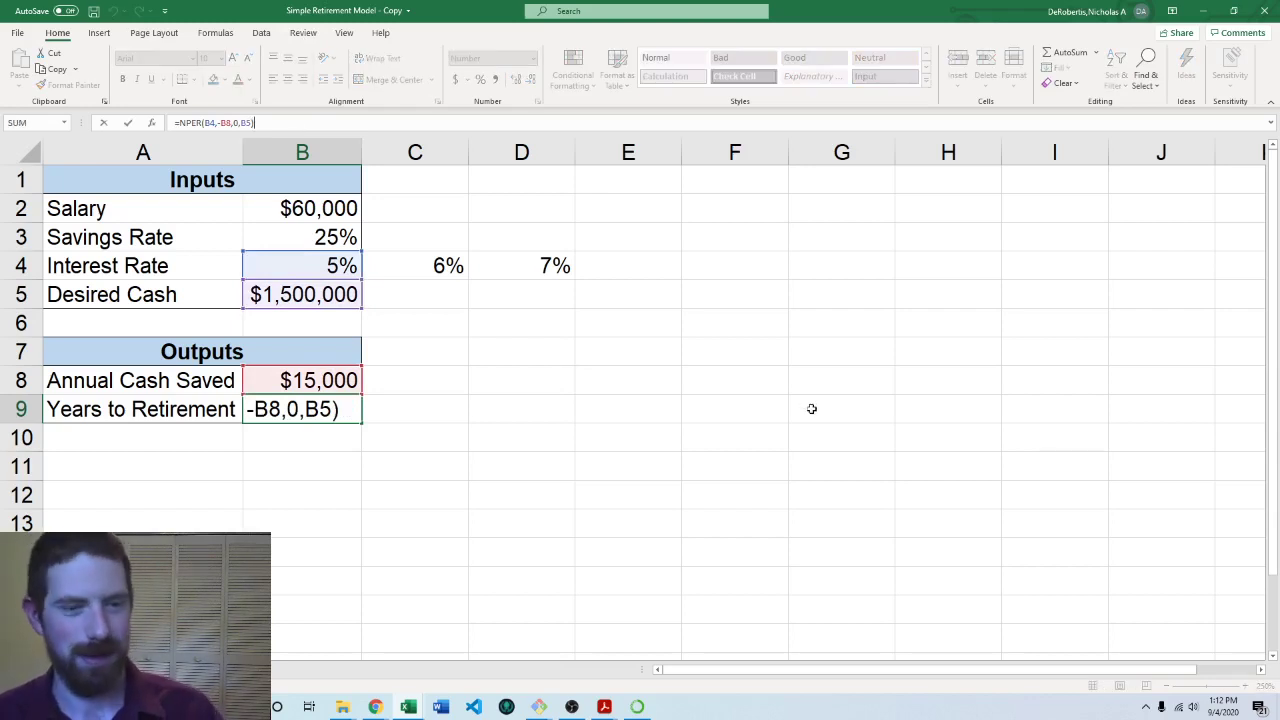
{"action": "key", "text": "Escape"}
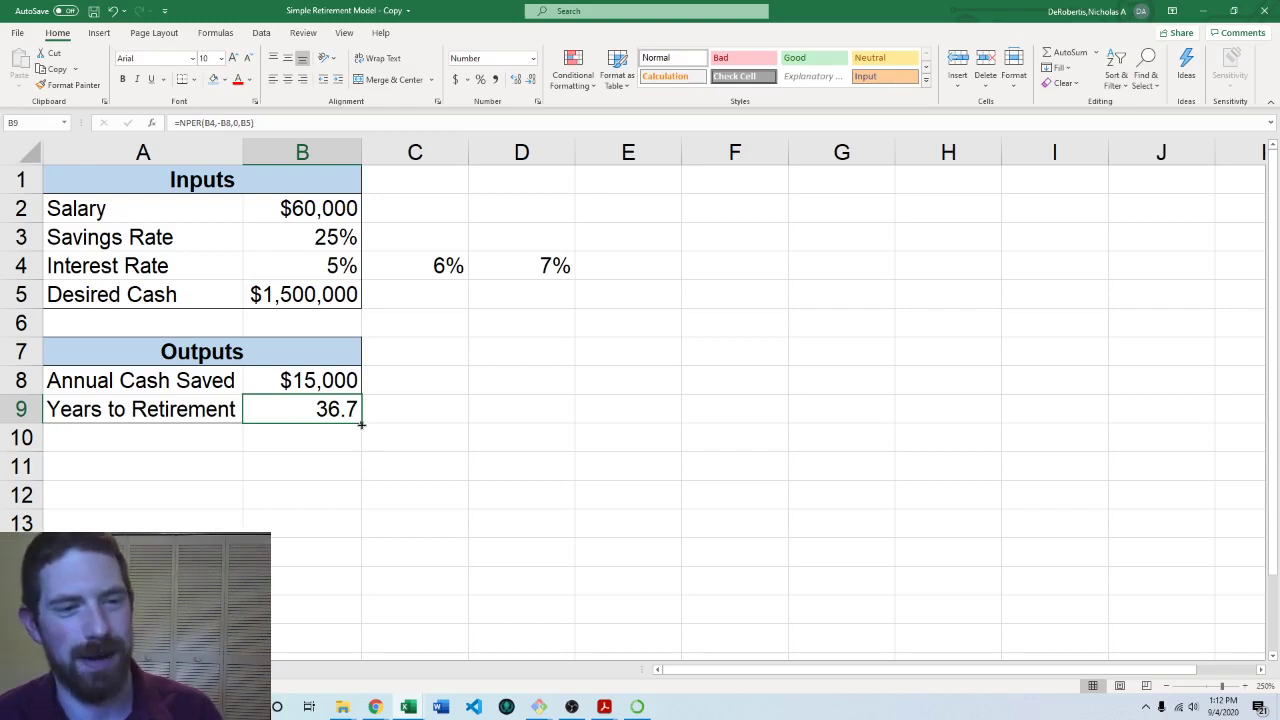
Step: Fill B9's NPER formula to D9 and inspect C9's copied formula returning #NUM!
{"action": "left_click_drag", "start_coordinate": [361, 424], "coordinate": [515, 430]}
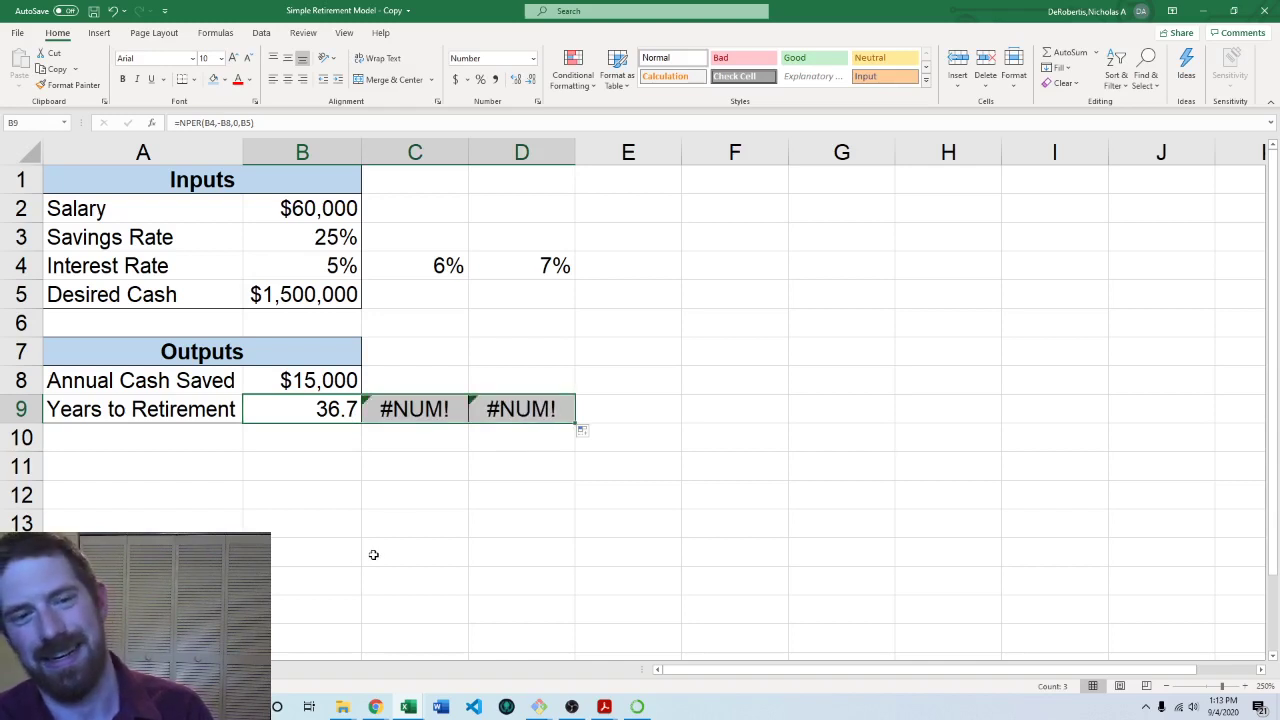
{"action": "left_click", "coordinate": [437, 498]}
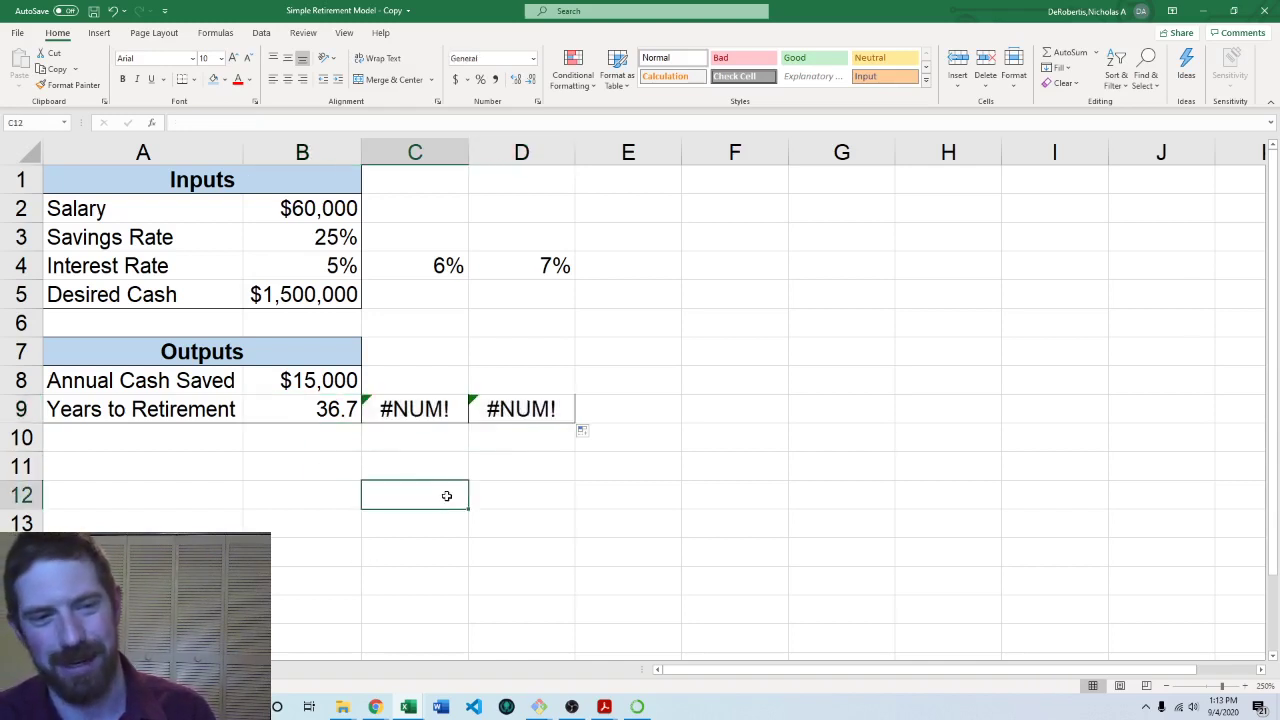
{"action": "left_click", "coordinate": [410, 412]}
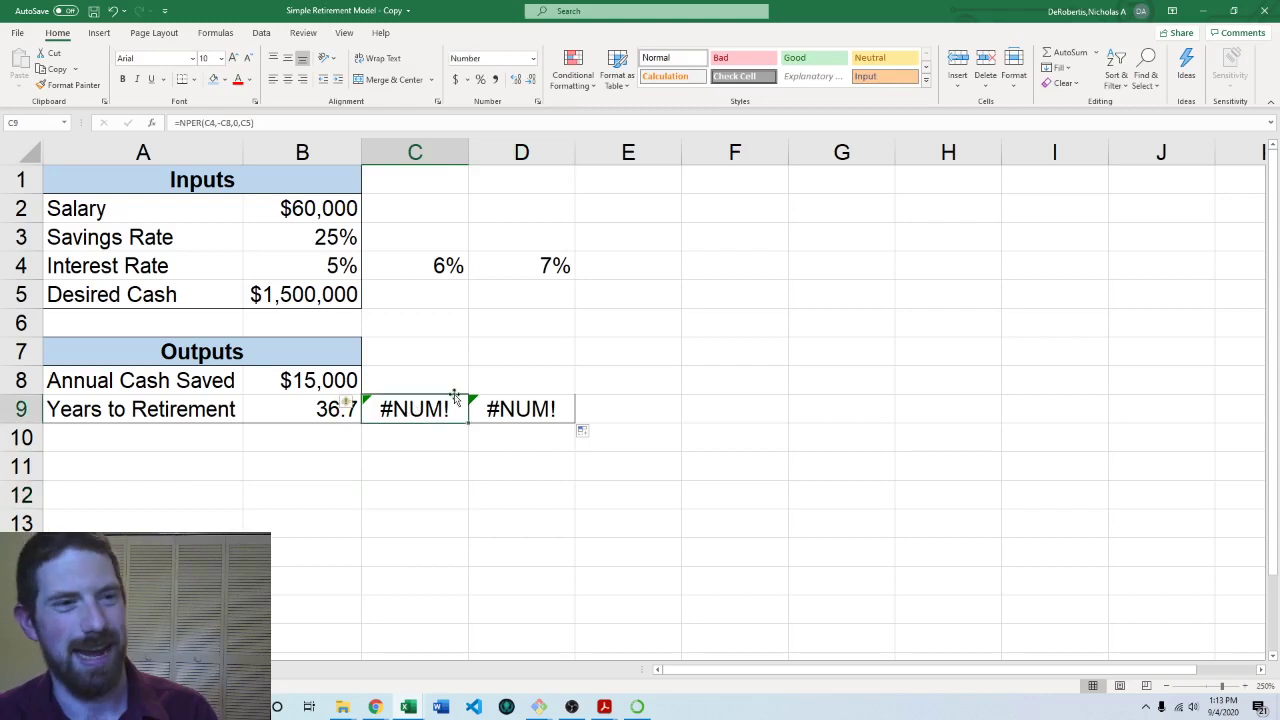
{"action": "key", "text": "F2"}
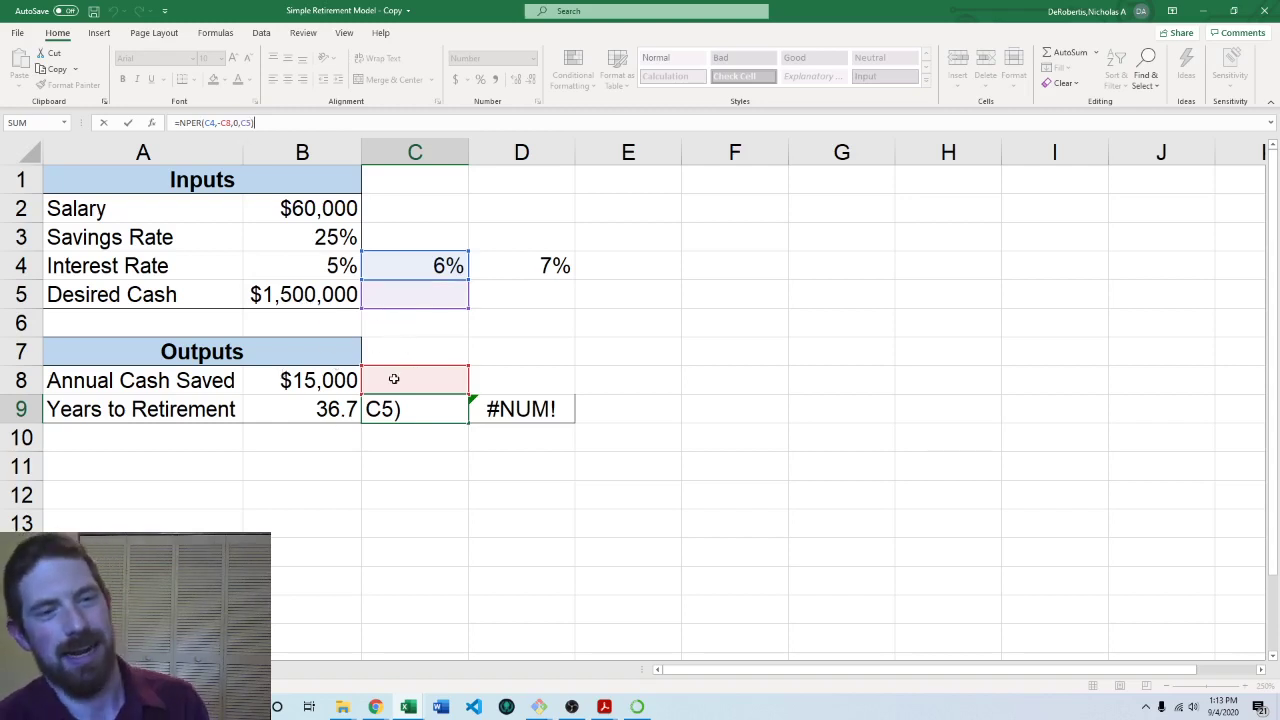
{"action": "key", "text": "ctrl+Return"}
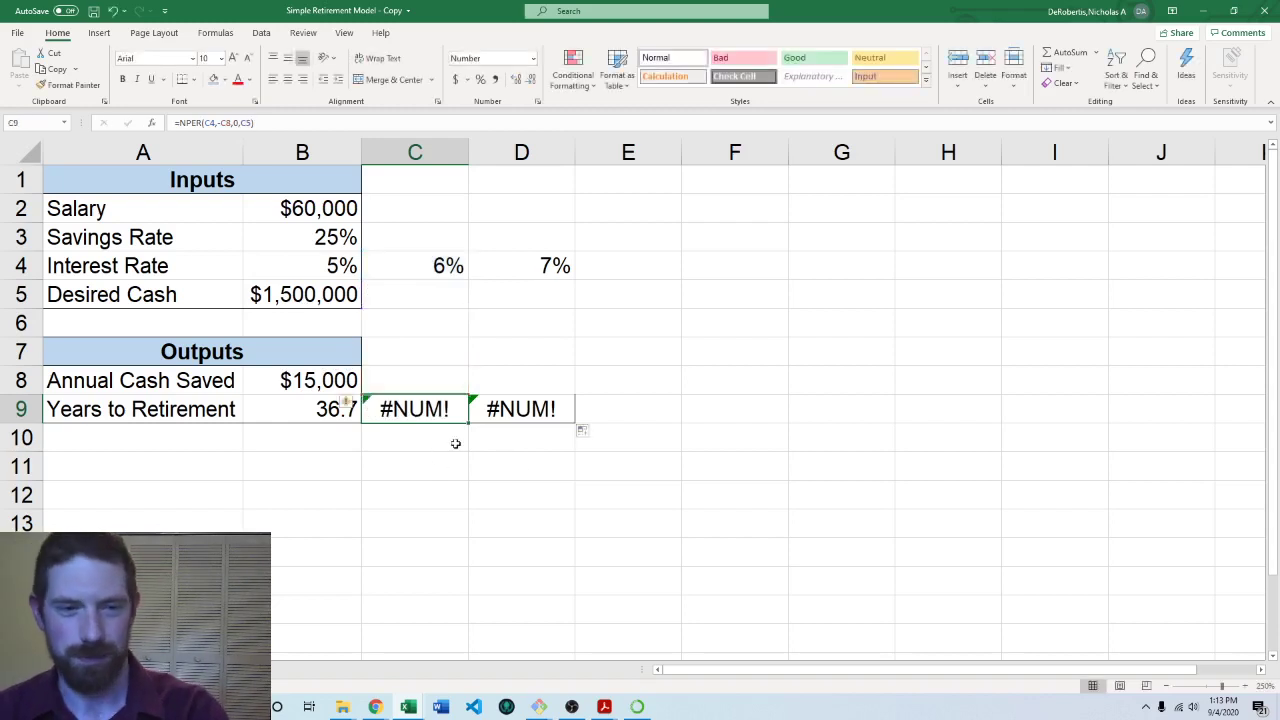
Step: Clear C9:D9, fill Desired Cash and Annual Cash Saved across to column D, and autofit columns C–D
{"action": "key", "text": "shift+Right"}
{"action": "key", "text": "Delete"}
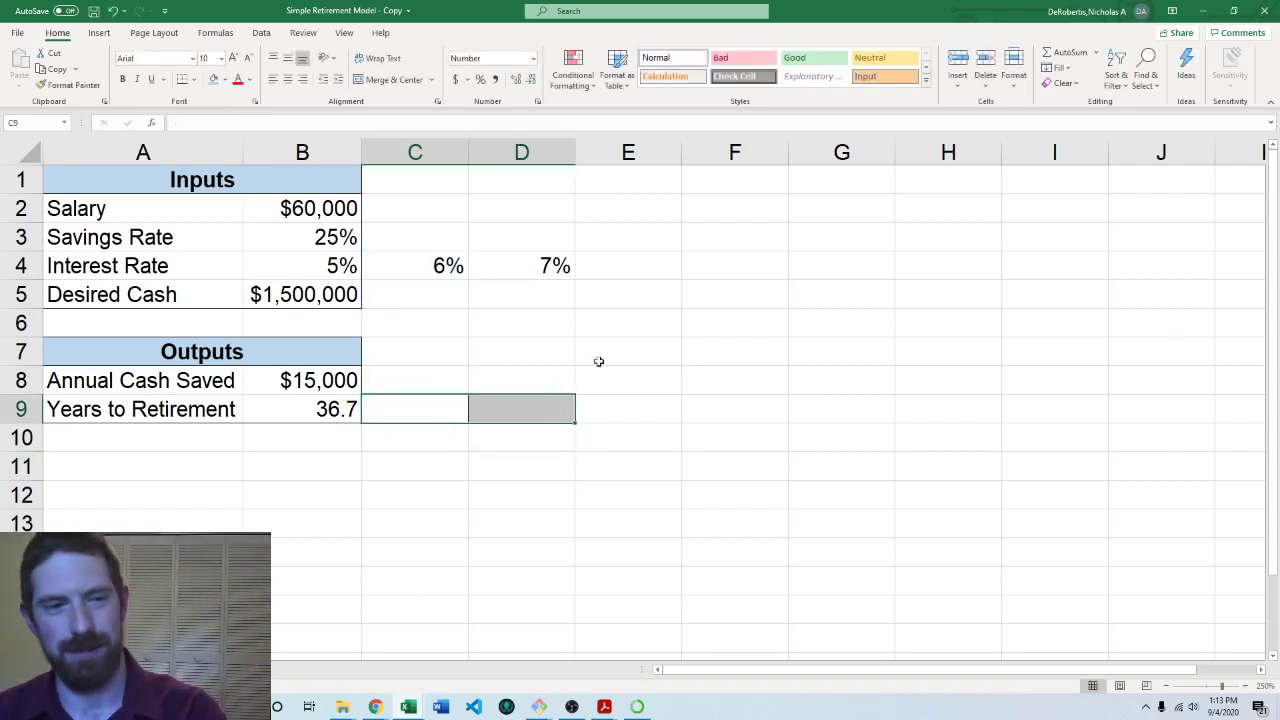
{"action": "left_click", "coordinate": [598, 361]}
{"action": "left_click", "coordinate": [356, 298]}
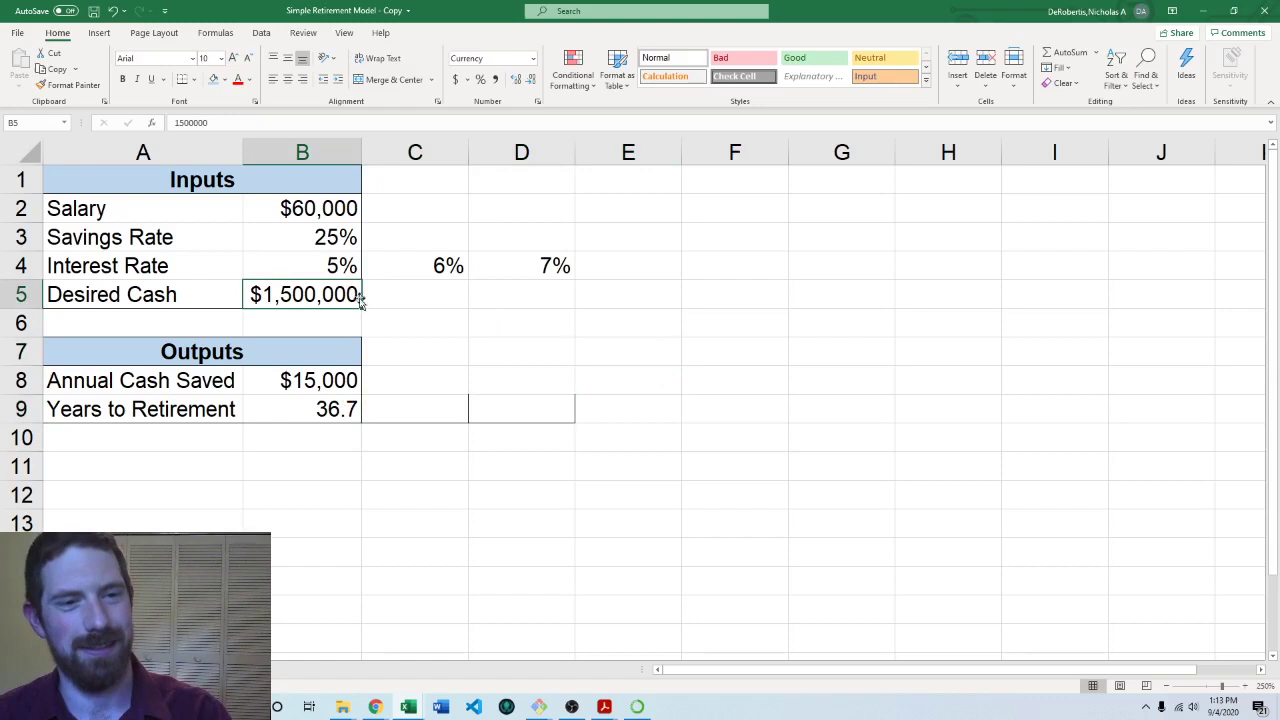
{"action": "left_click_drag", "start_coordinate": [361, 302], "coordinate": [570, 298]}
{"action": "left_click", "coordinate": [332, 390]}
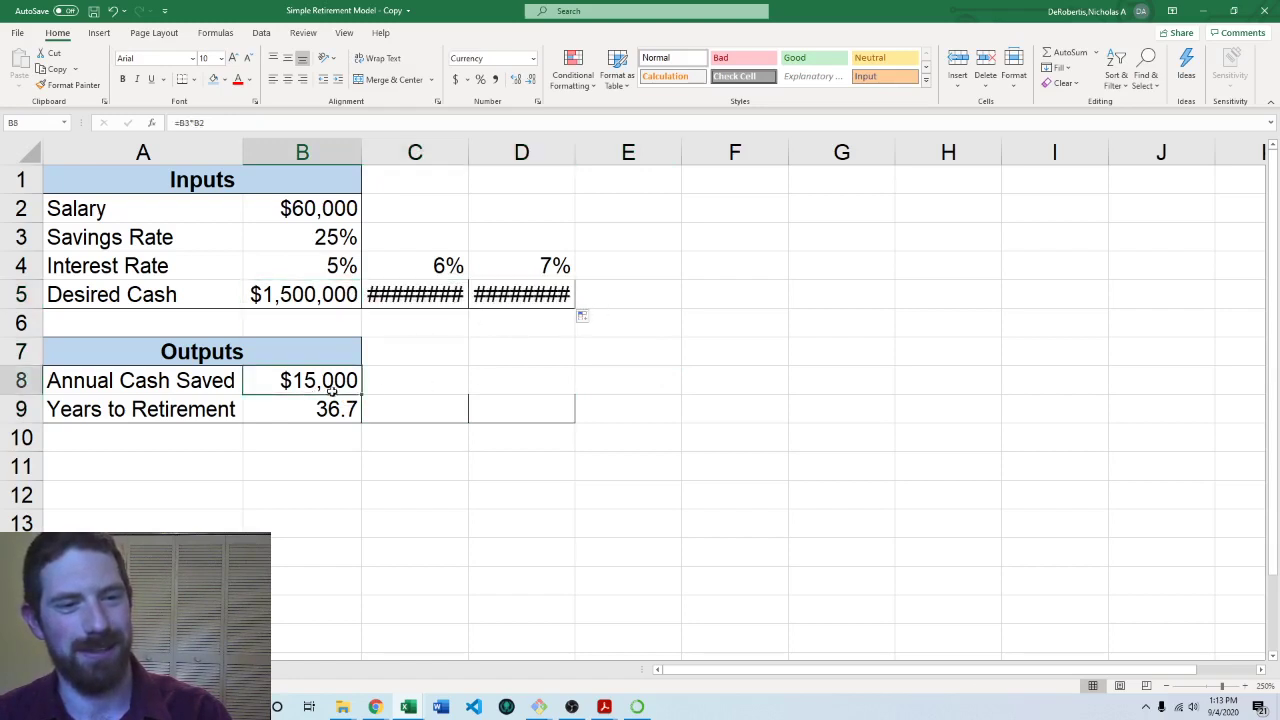
{"action": "left_click_drag", "start_coordinate": [363, 396], "coordinate": [552, 382]}
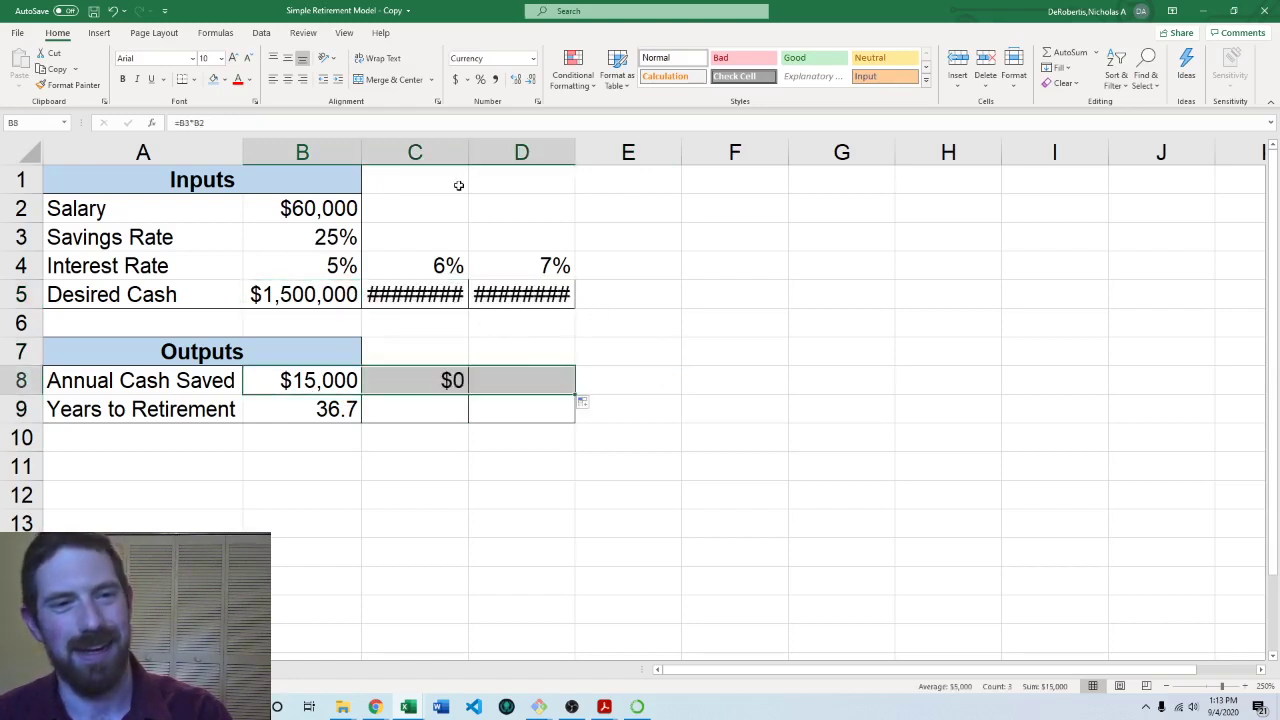
{"action": "double_click", "coordinate": [468, 152]}
{"action": "double_click", "coordinate": [586, 152]}
{"action": "left_click", "coordinate": [652, 466]}
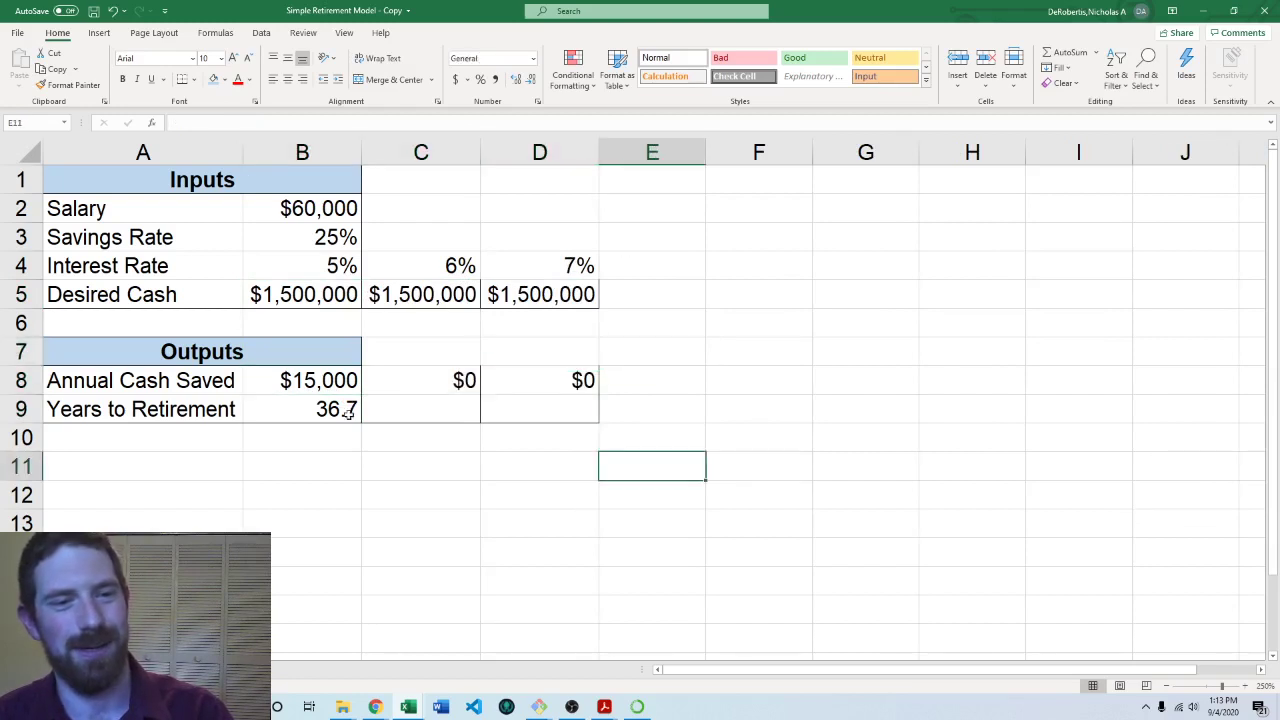
Step: Refill the Years to Retirement formula across C9:D9 and inspect C9's copied formula
{"action": "left_click", "coordinate": [347, 412]}
{"action": "left_click_drag", "start_coordinate": [360, 422], "coordinate": [580, 418]}
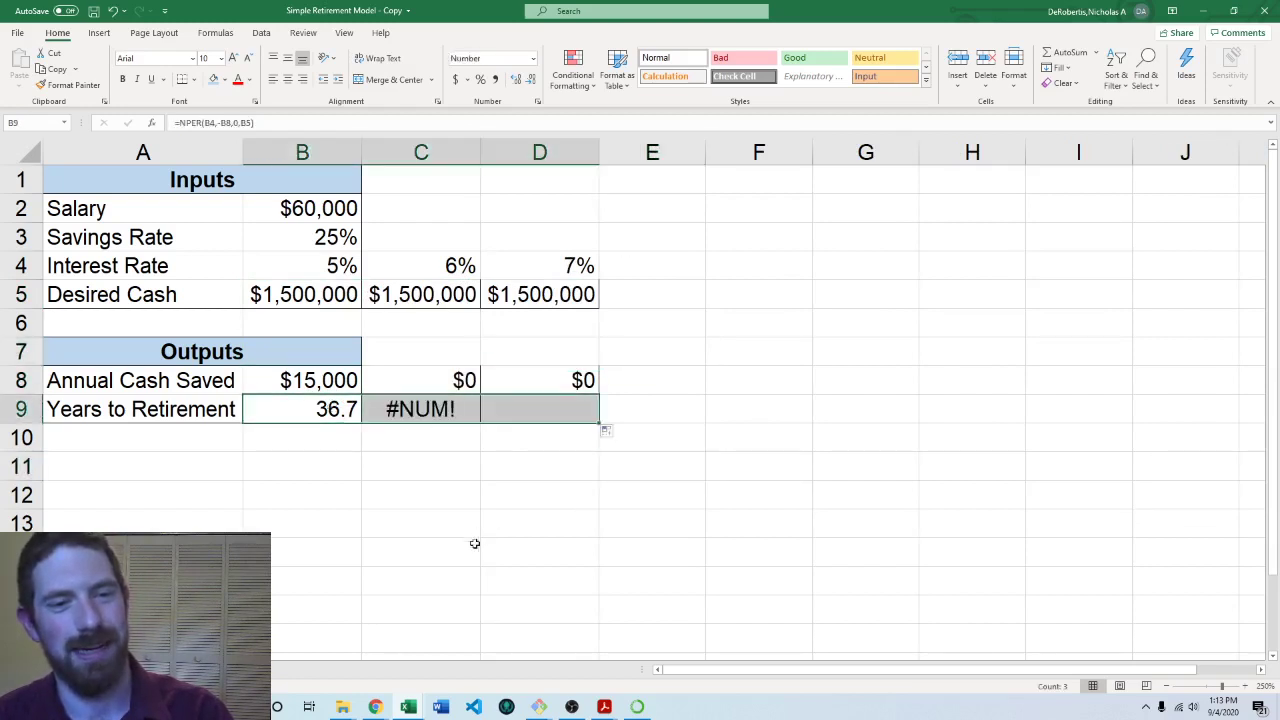
{"action": "left_click", "coordinate": [474, 543]}
{"action": "left_click", "coordinate": [474, 414]}
{"action": "left_click", "coordinate": [312, 118]}
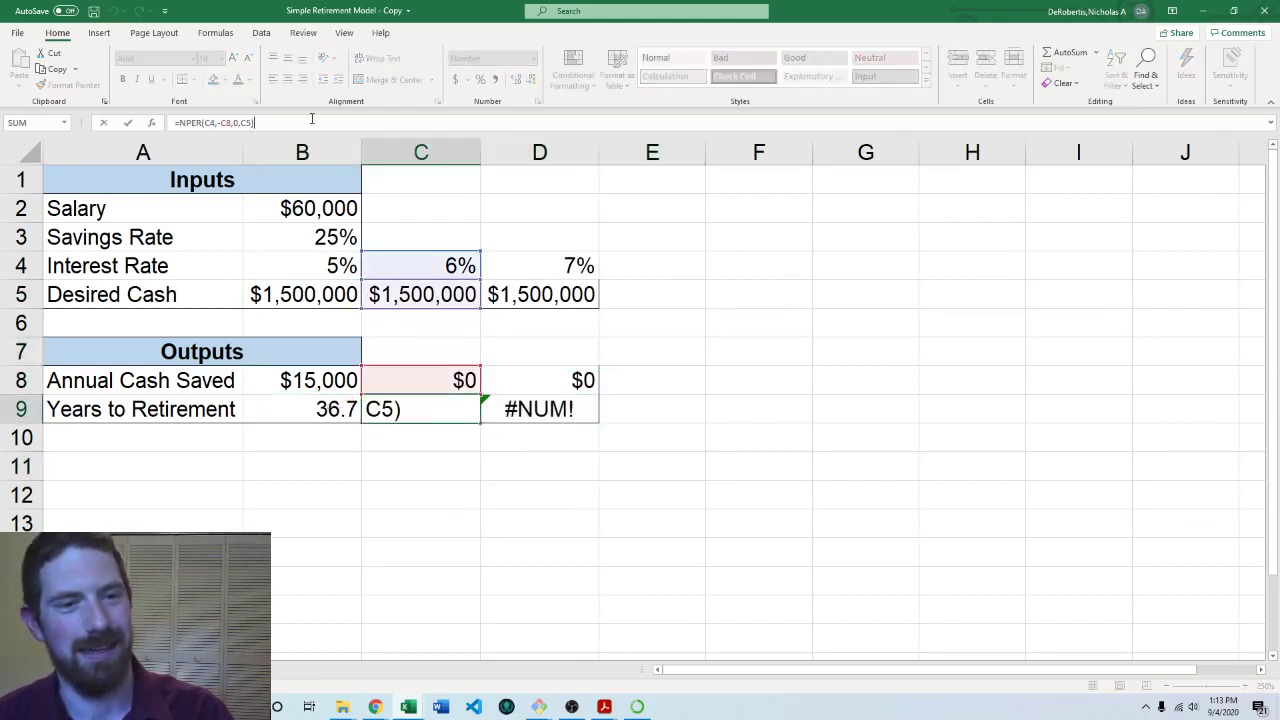
{"action": "key", "text": "Escape"}
Step: Enter 15000 as annual savings in C8 and D8, giving 33.4 and 30.7 years
{"action": "left_click", "coordinate": [330, 379]}
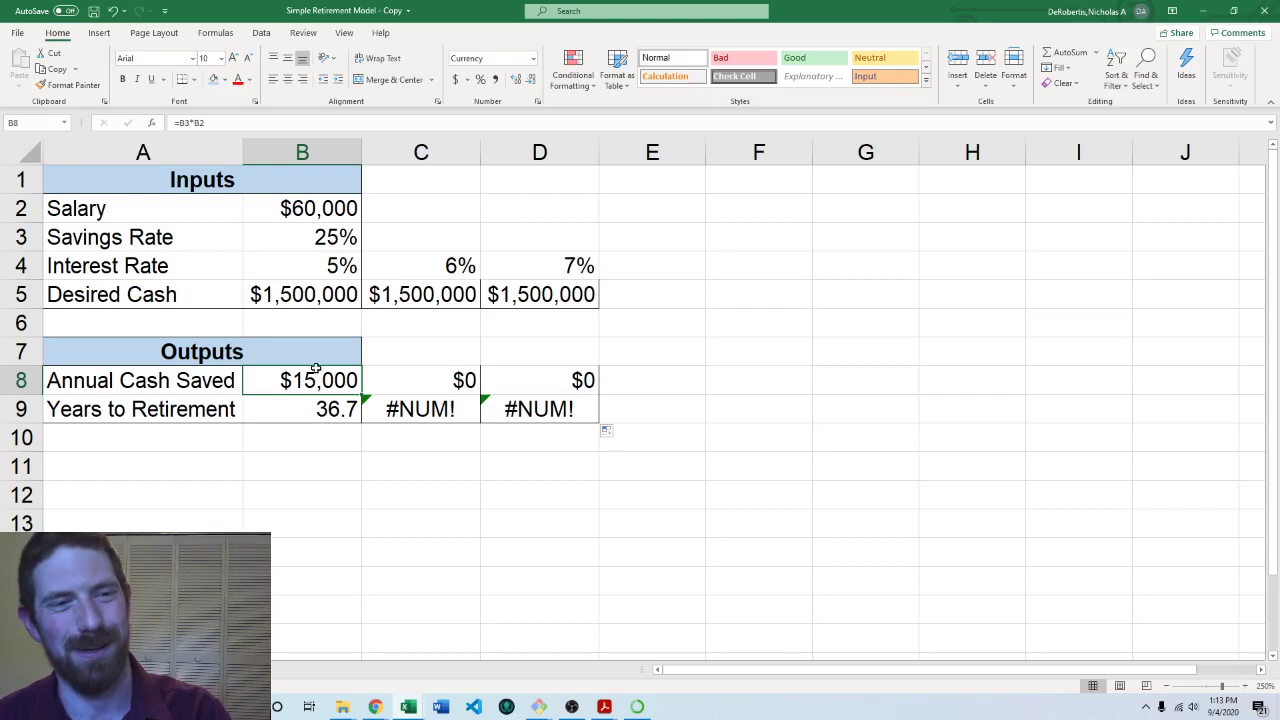
{"action": "key", "text": "F2"}
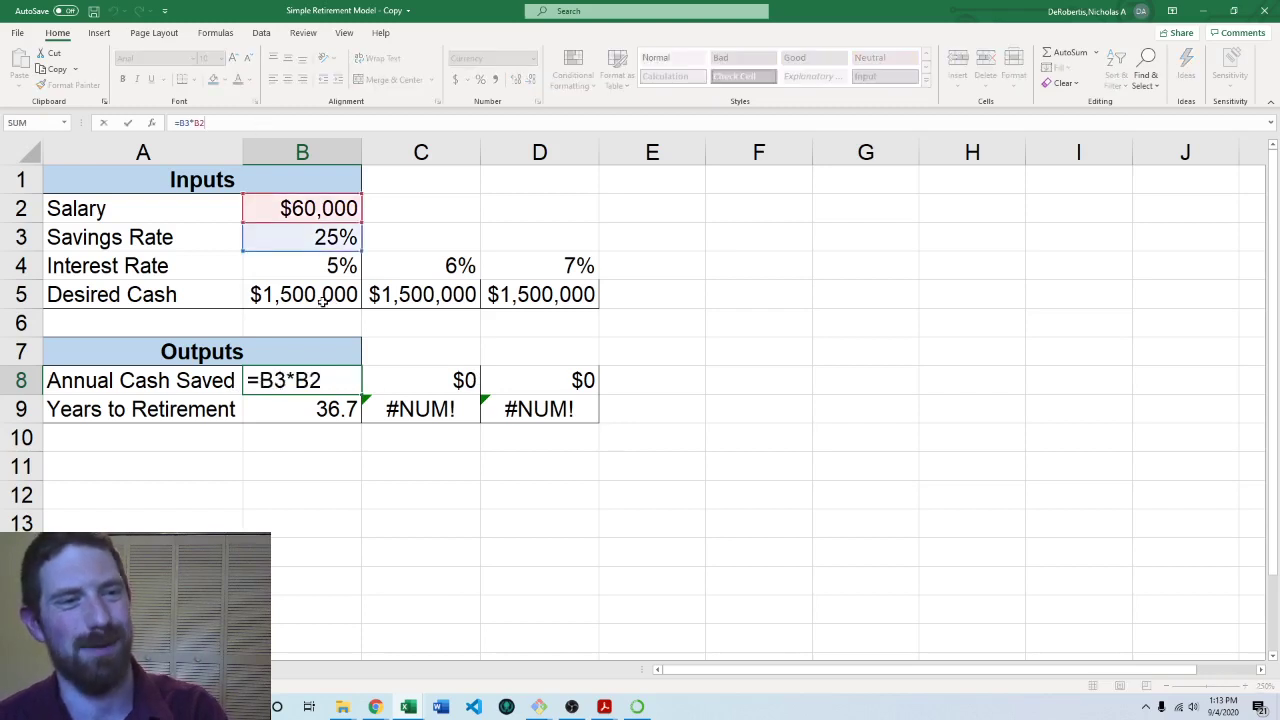
{"action": "left_click", "coordinate": [407, 380]}
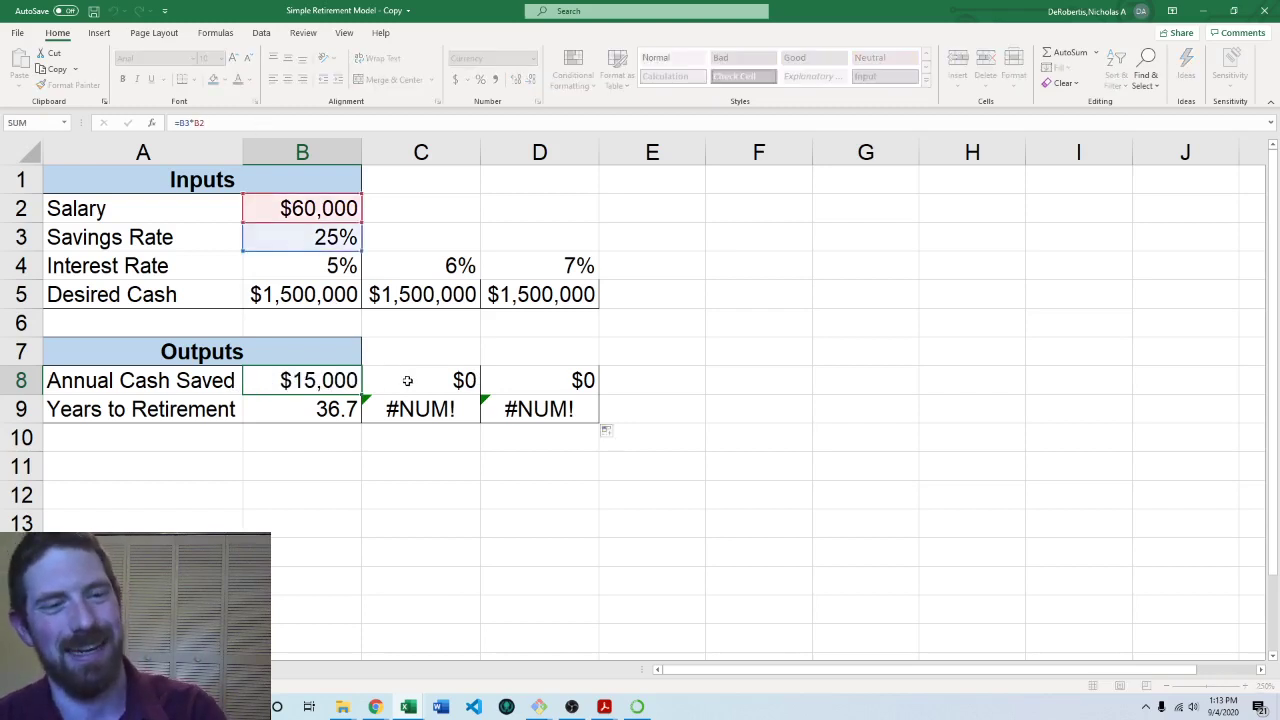
{"action": "key", "text": "F2"}
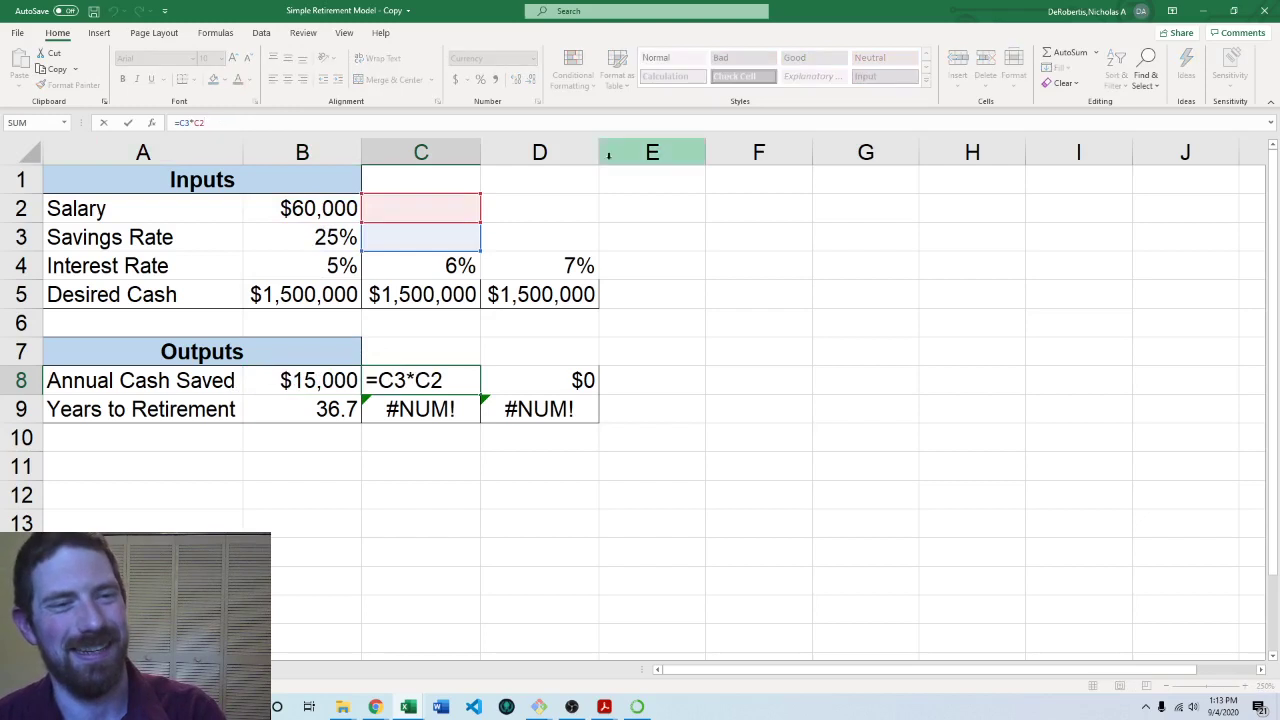
{"action": "key", "text": "Escape"}
{"action": "type", "text": "15"}
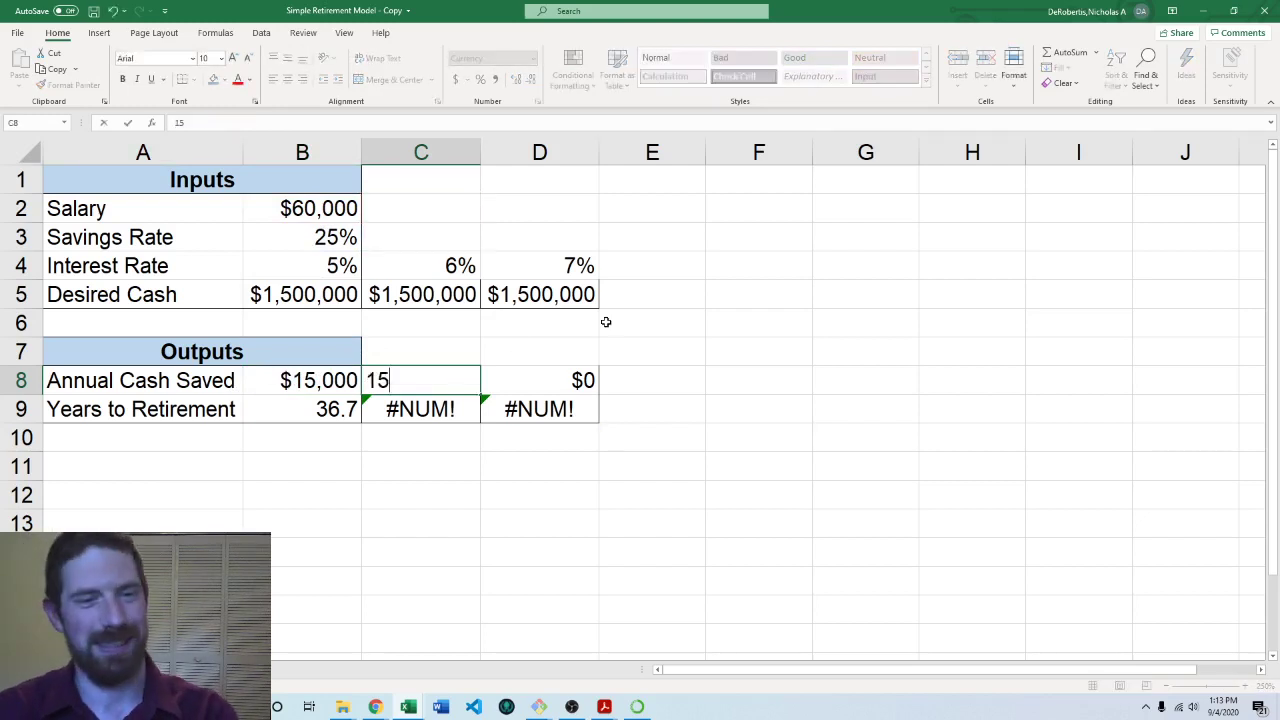
{"action": "type", "text": "000"}
{"action": "key", "text": "Tab"}
{"action": "type", "text": "15000"}
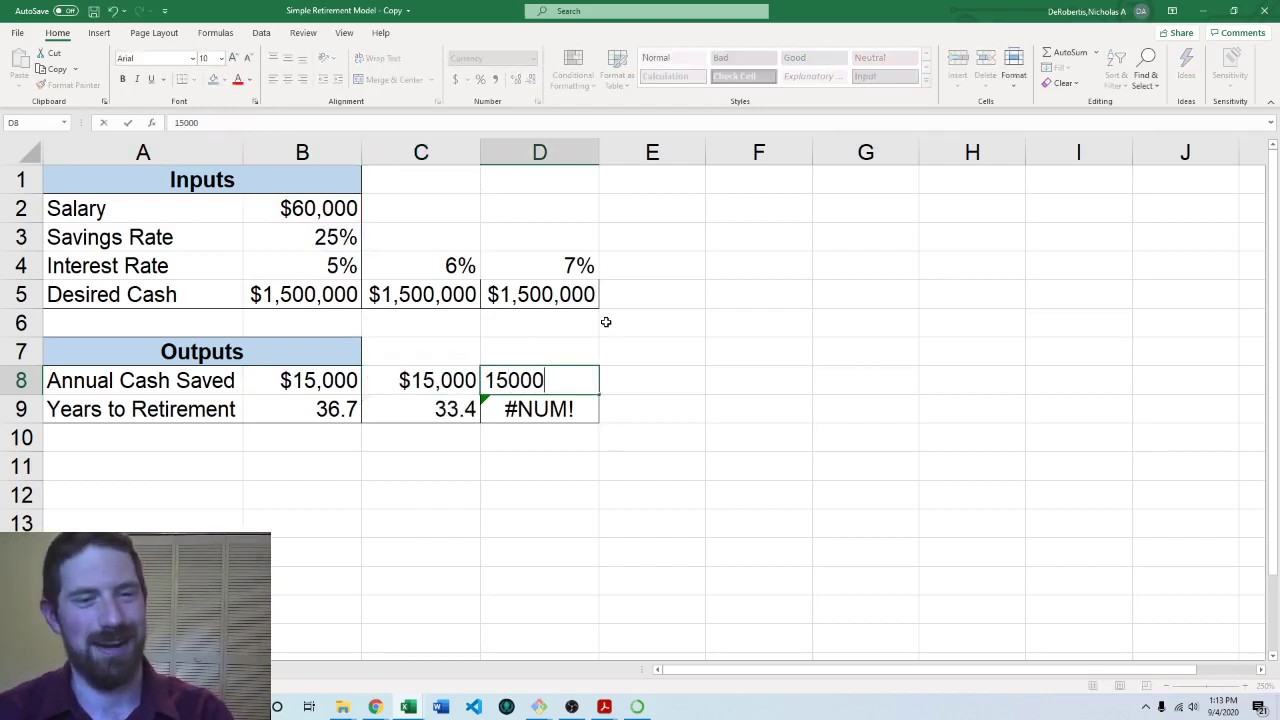
{"action": "key", "text": "Tab"}
{"action": "left_click", "coordinate": [783, 287]}
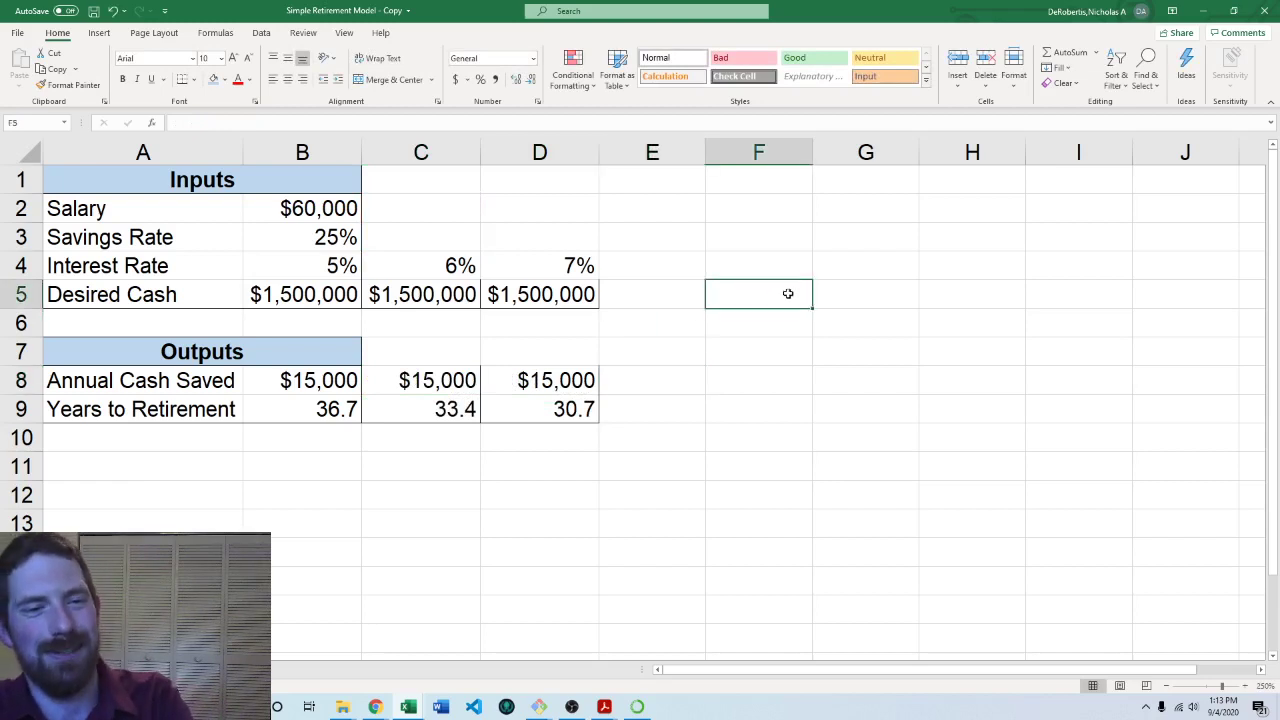
Step: Test a $1,600,000 Desired Cash in B5, undo it, and clear C5:D8
{"action": "left_click", "coordinate": [268, 293]}
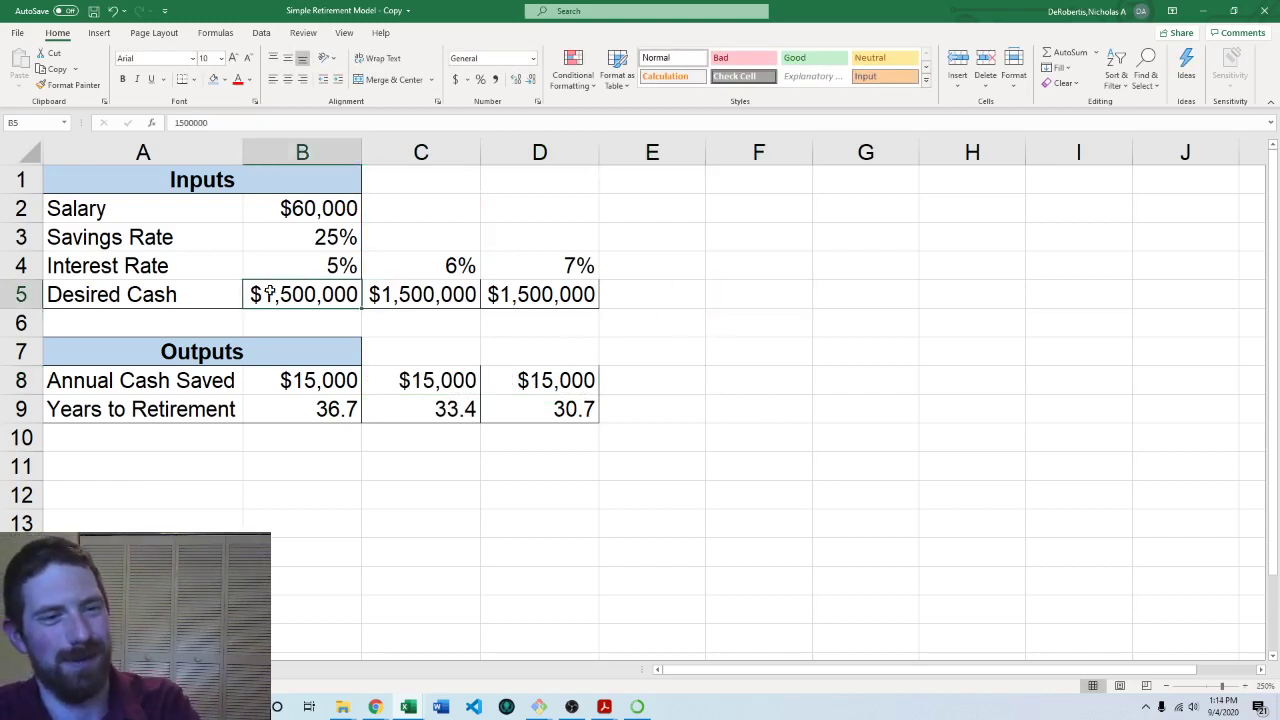
{"action": "type", "text": "1,600,"}
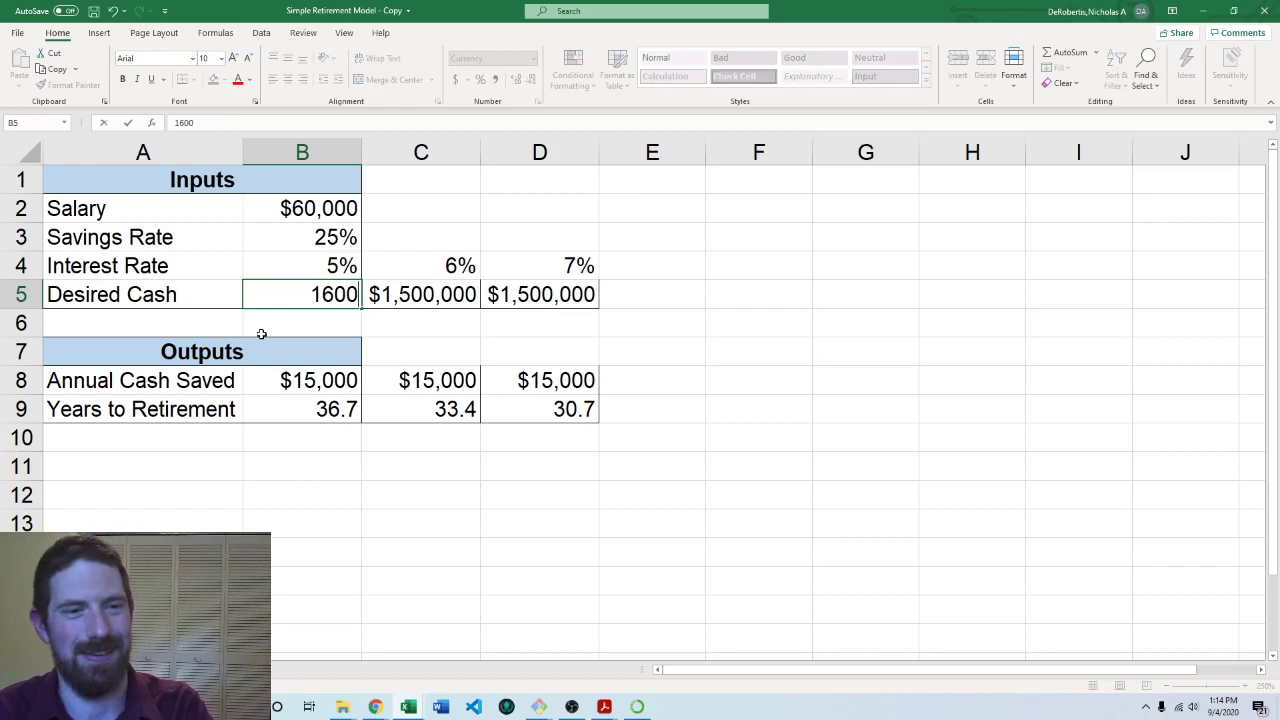
{"action": "type", "text": "000"}
{"action": "key", "text": "Return"}
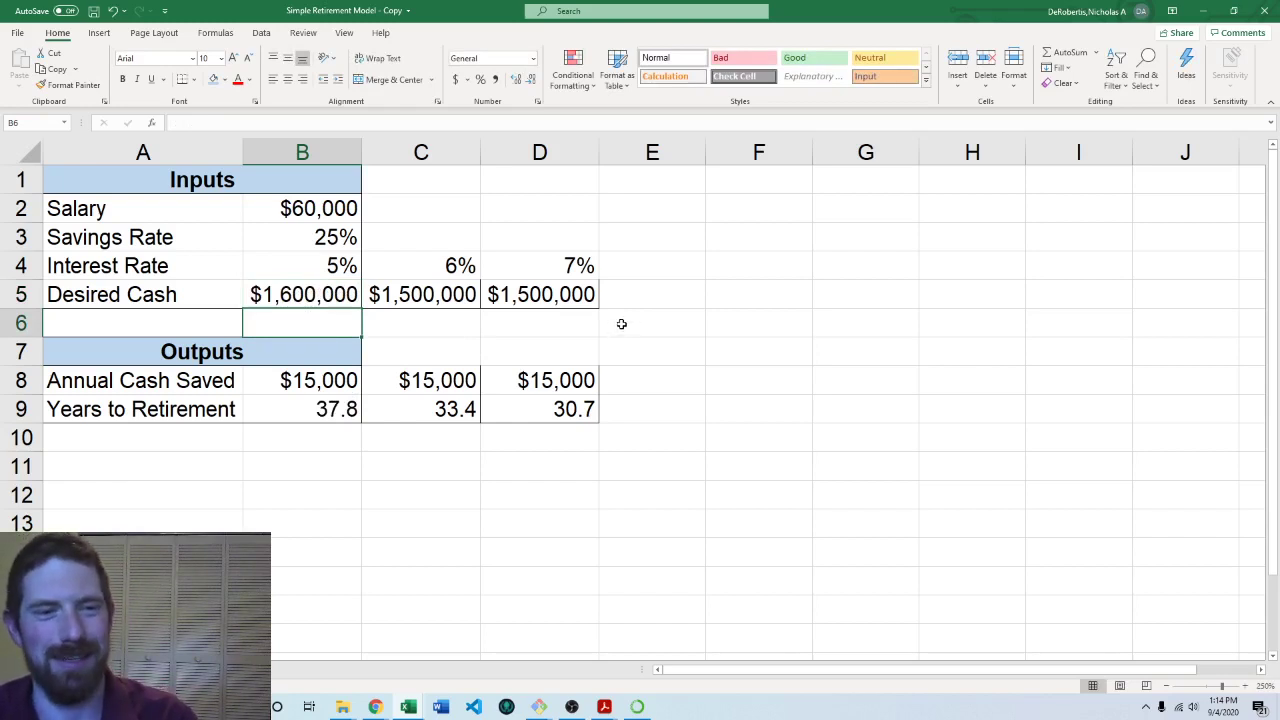
{"action": "key", "text": "ctrl+z"}
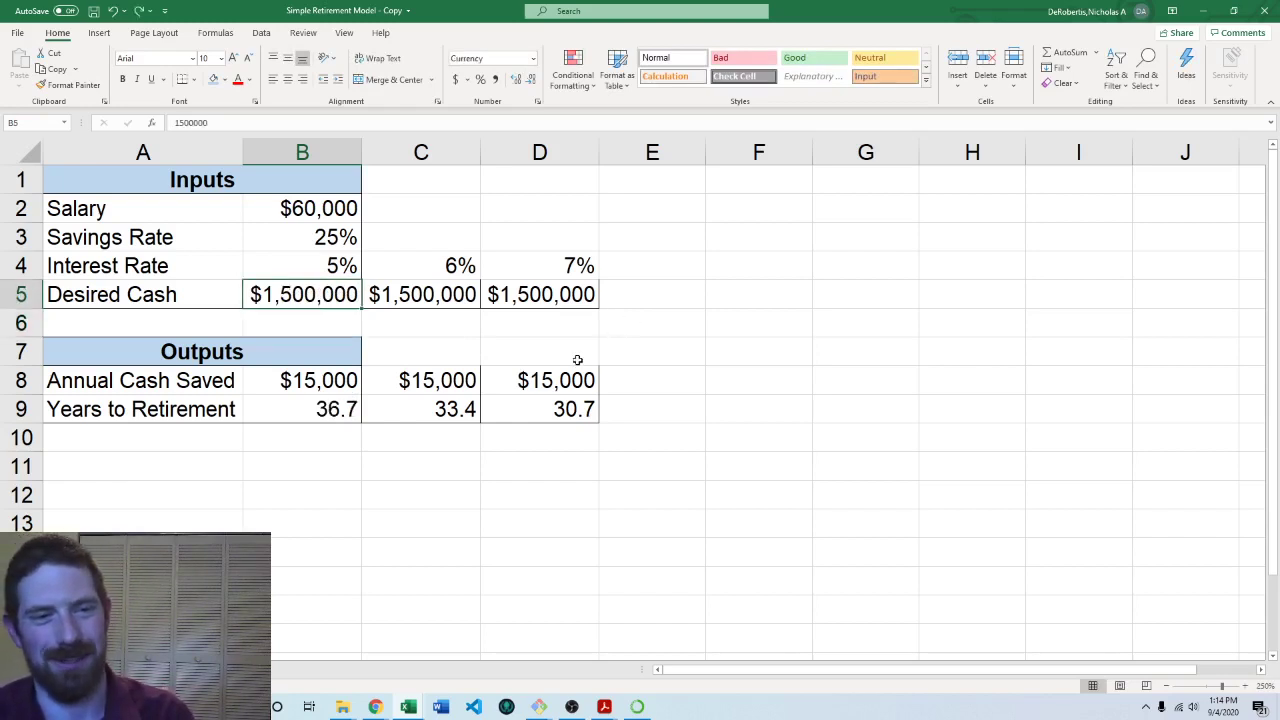
{"action": "left_click_drag", "start_coordinate": [446, 297], "coordinate": [578, 386]}
{"action": "key", "text": "Delete"}
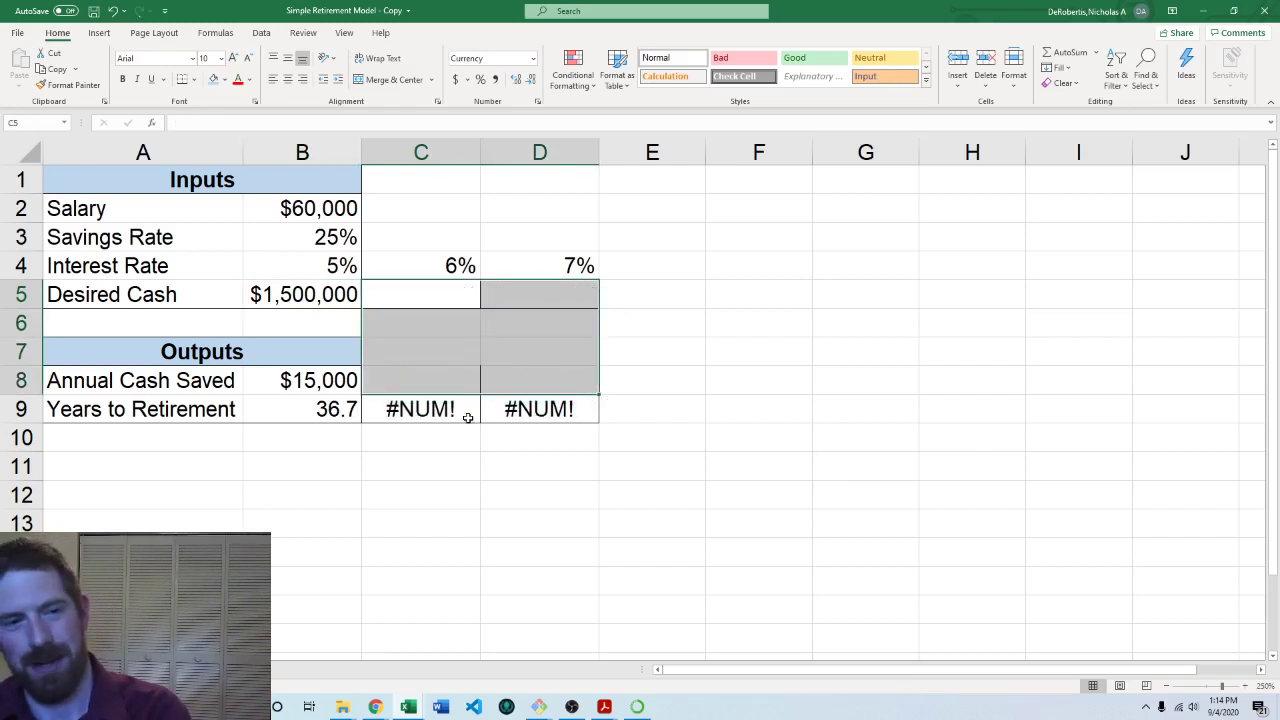
Step: Delete the #NUM! results in C9:D9, then select B9's Years to Retirement formula
{"action": "left_click_drag", "start_coordinate": [466, 412], "coordinate": [520, 410]}
{"action": "key", "text": "Delete"}
{"action": "left_click", "coordinate": [528, 511]}
{"action": "left_click", "coordinate": [408, 546]}
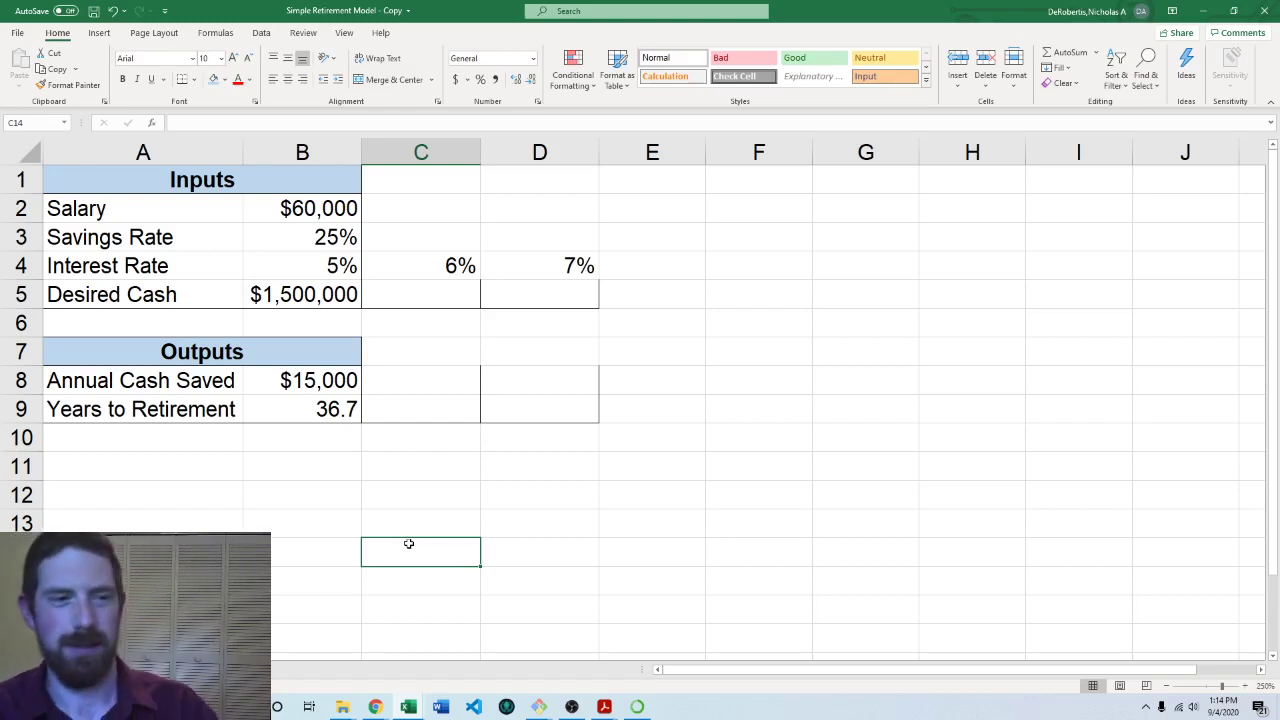
{"action": "left_click", "coordinate": [426, 388]}
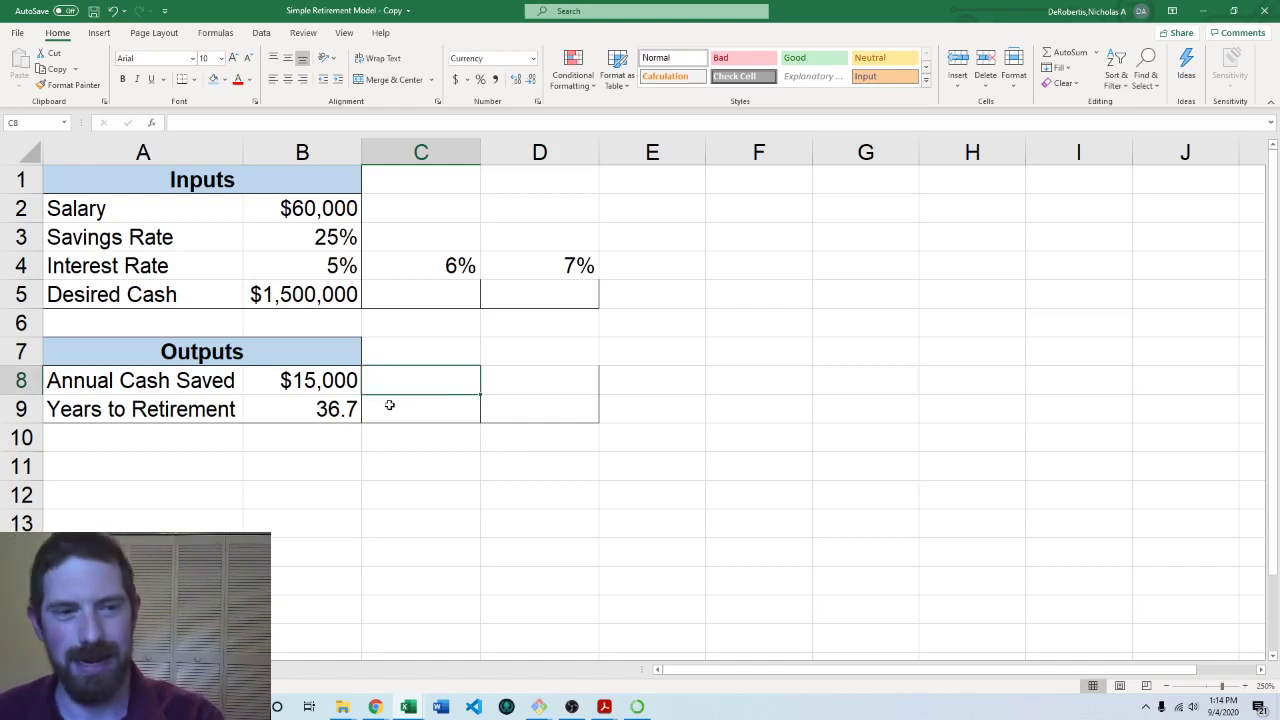
{"action": "left_click", "coordinate": [340, 406]}
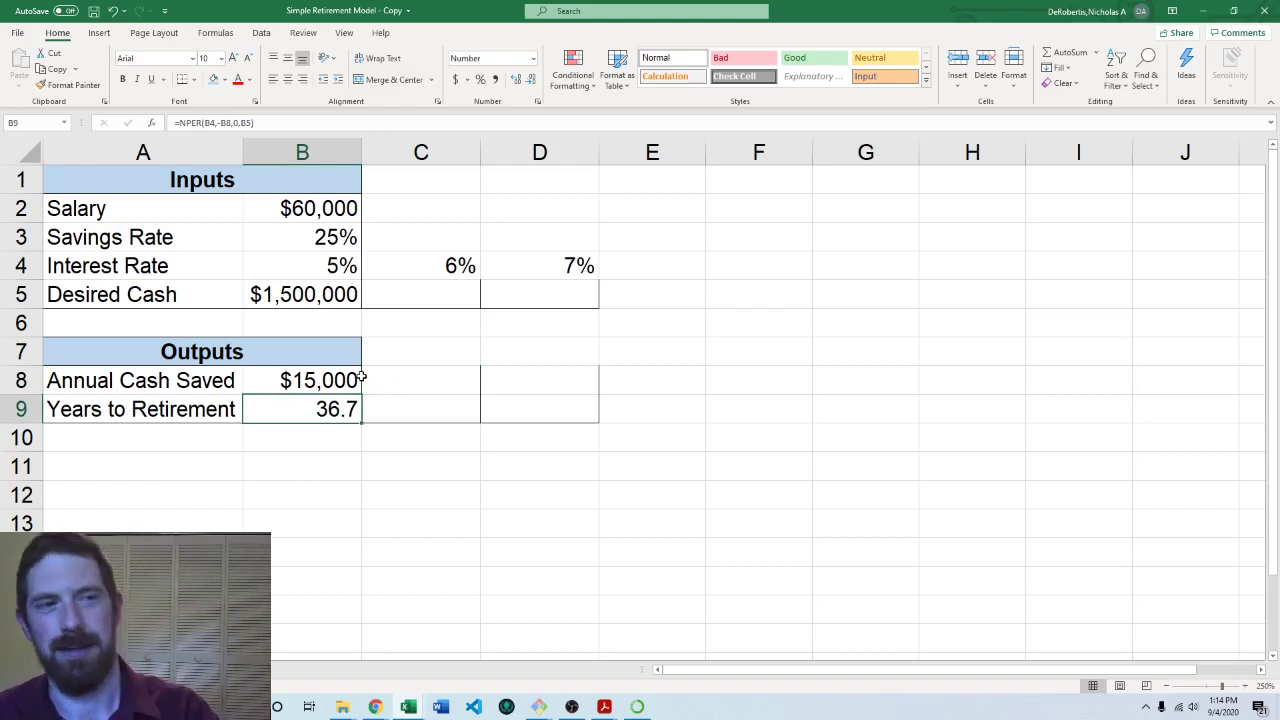
{"action": "key", "text": "F2"}
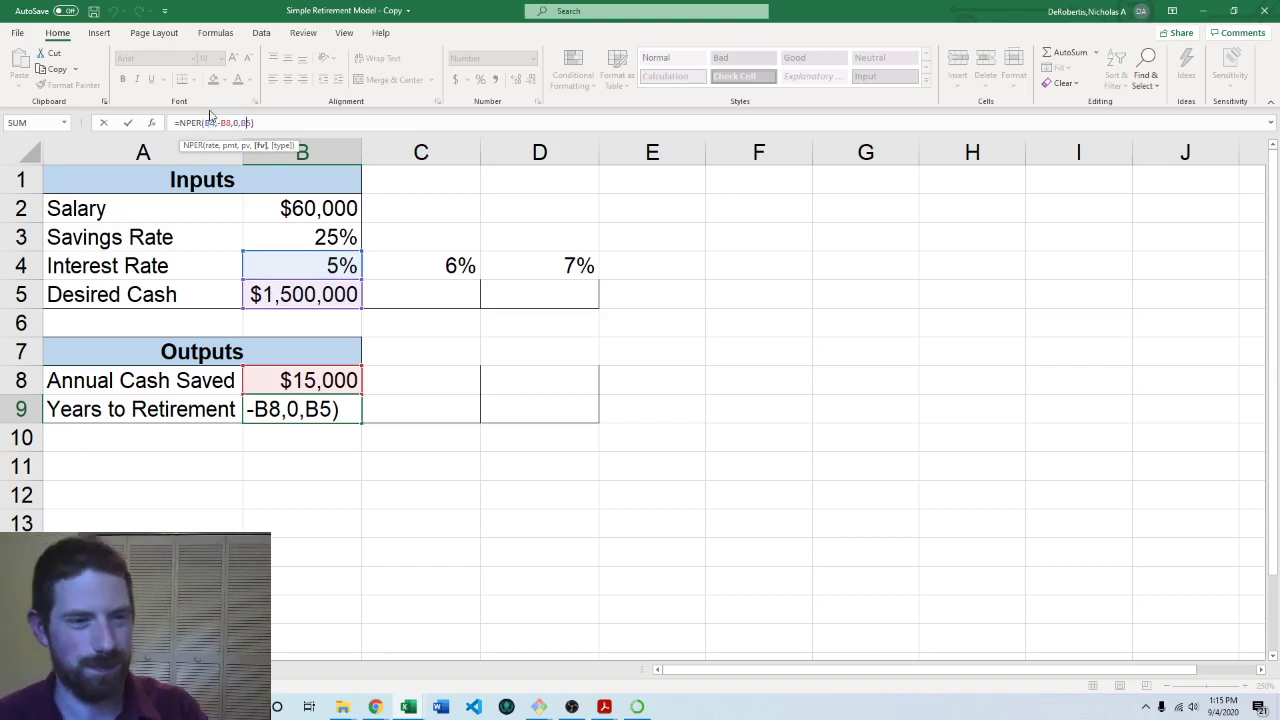
{"action": "left_click", "coordinate": [205, 123]}
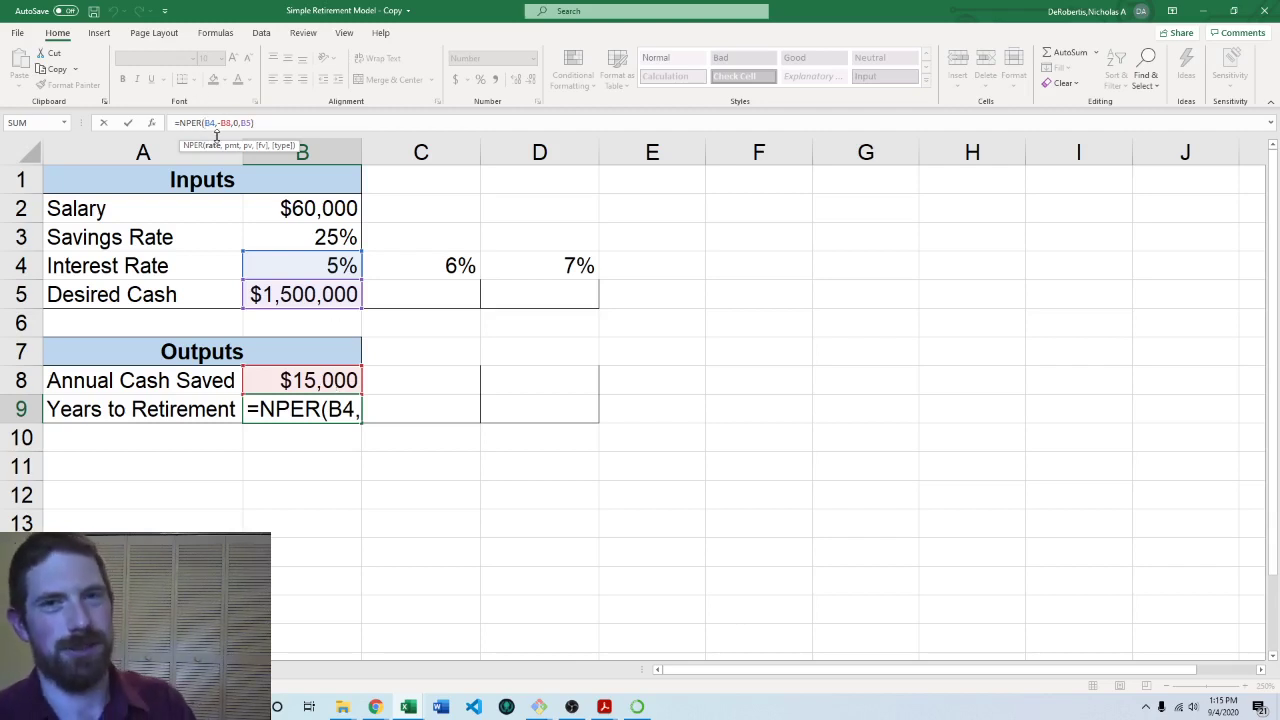
{"action": "left_click", "coordinate": [228, 123]}
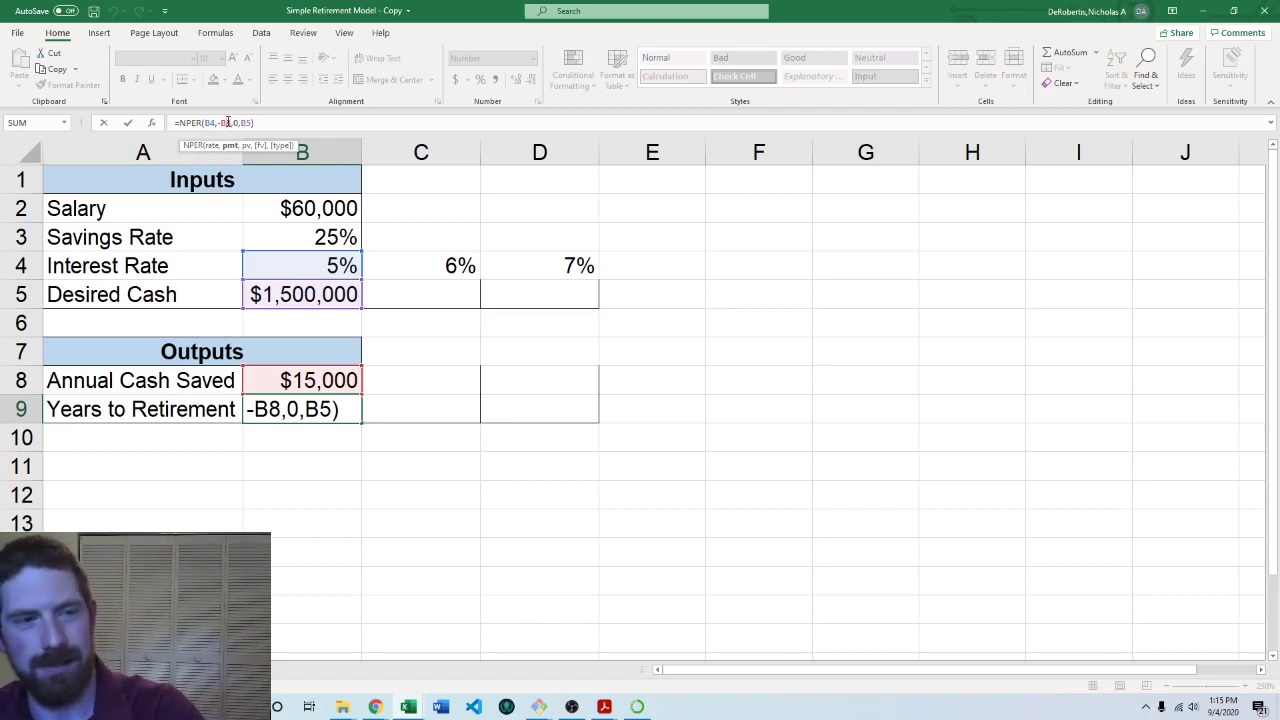
{"action": "key", "text": "F4"}
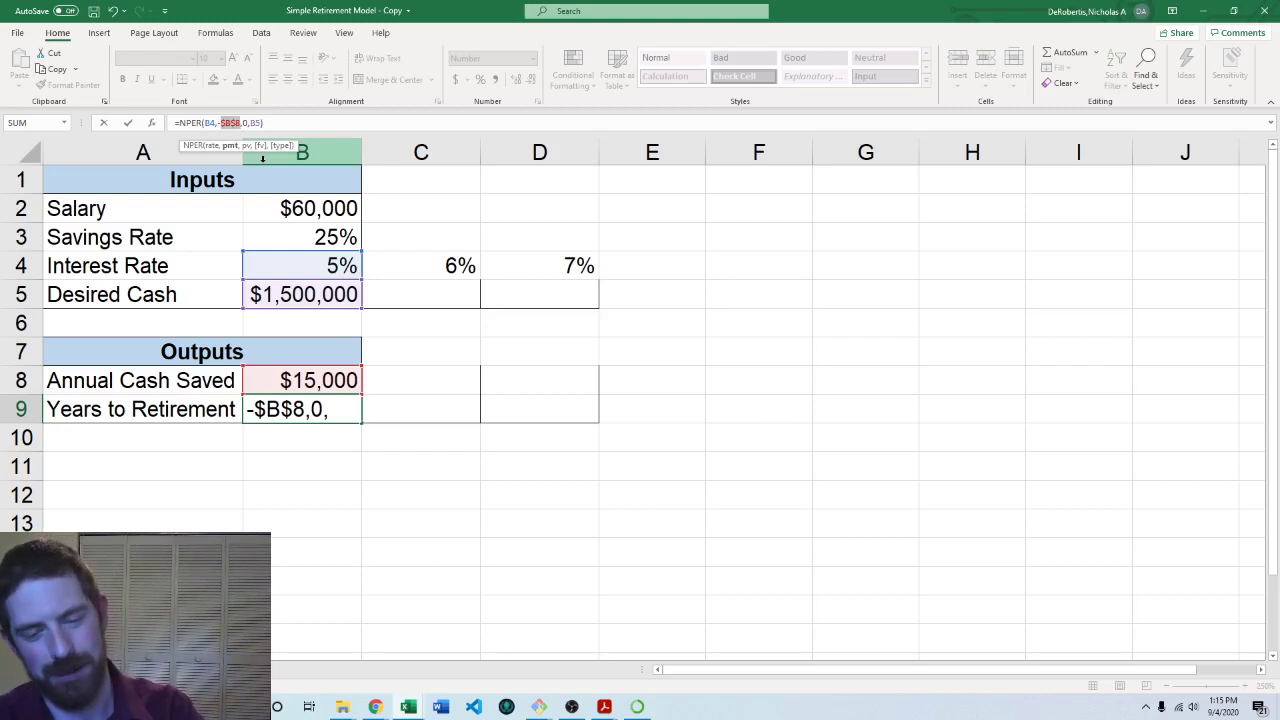
{"action": "key", "text": "F4"}
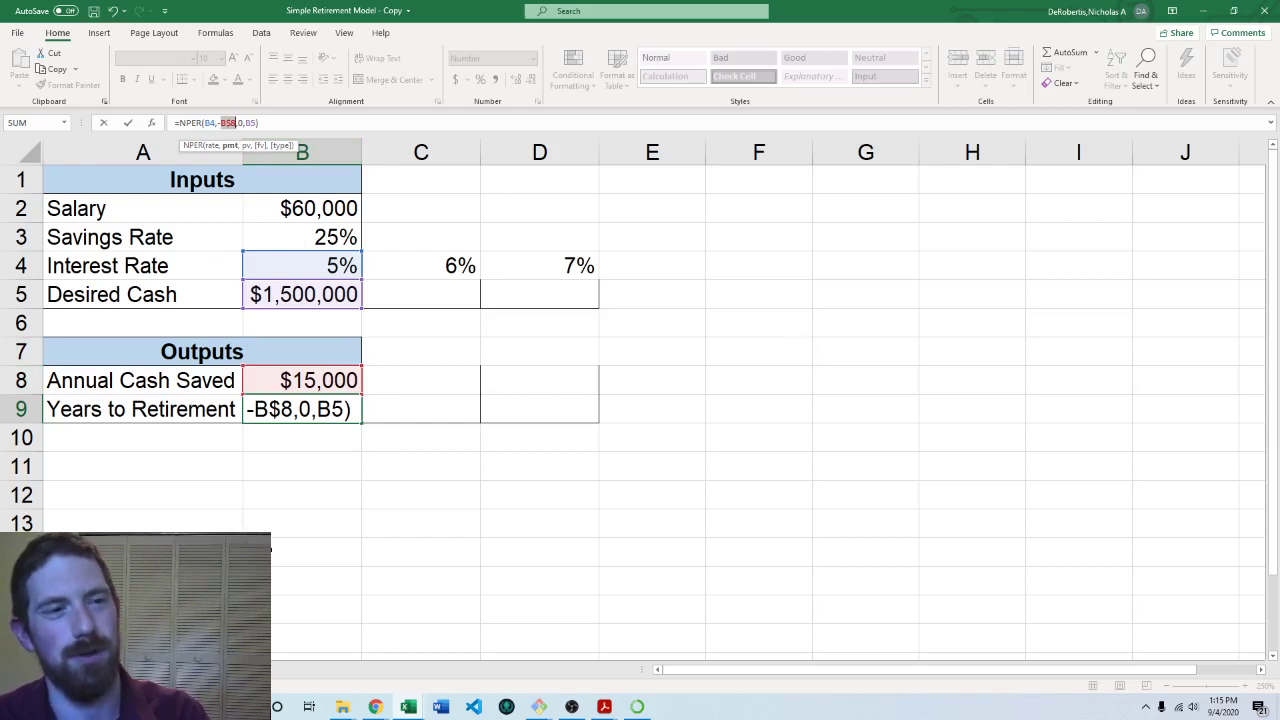
{"action": "key", "text": "F4"}
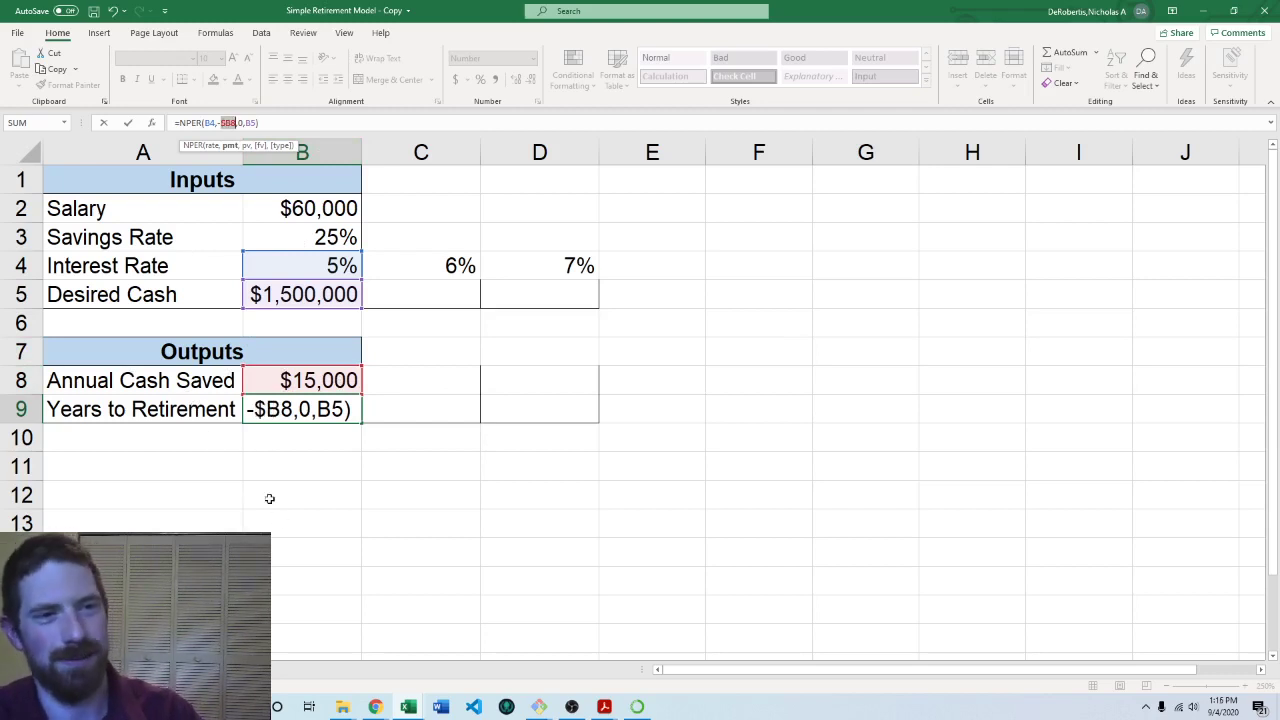
{"action": "left_click_drag", "start_coordinate": [374, 631], "coordinate": [334, 457]}
{"action": "scroll", "coordinate": [334, 457], "scroll_direction": "down", "scroll_amount": 2}
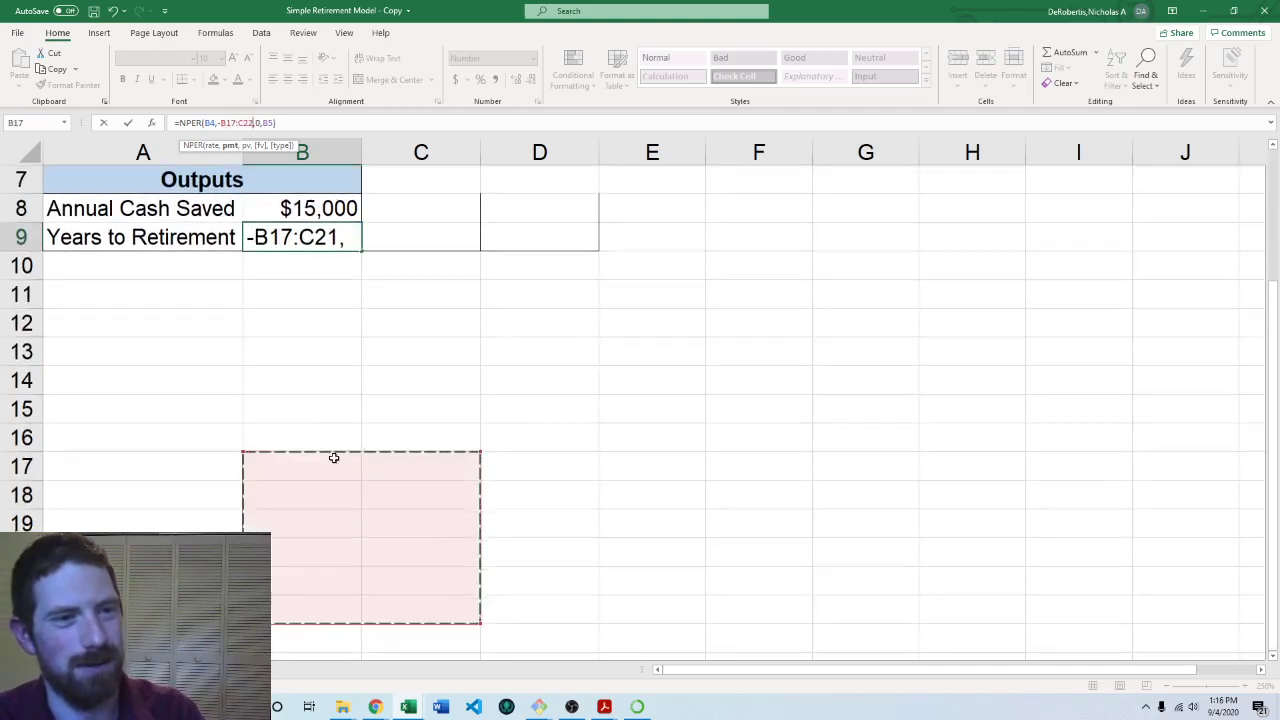
{"action": "left_click", "coordinate": [323, 363]}
{"action": "scroll", "coordinate": [334, 514], "scroll_direction": "up", "scroll_amount": 2}
{"action": "key", "text": "Escape"}
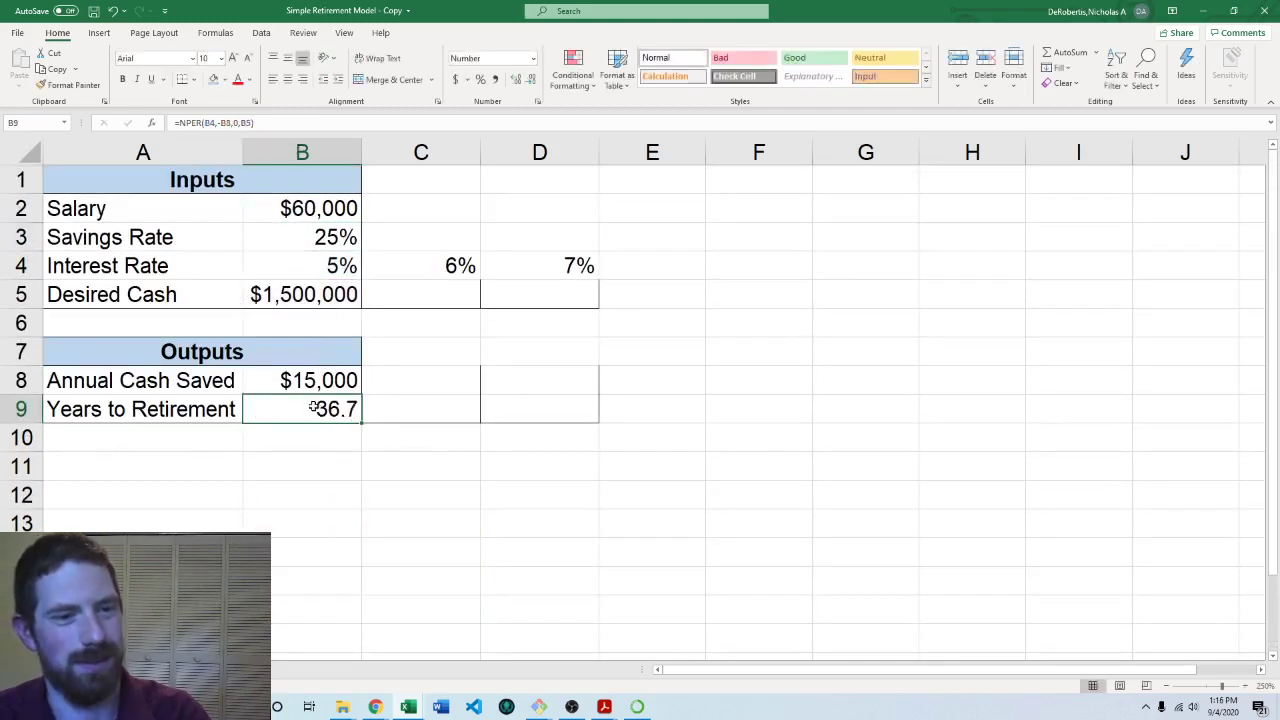
{"action": "left_click", "coordinate": [219, 123]}
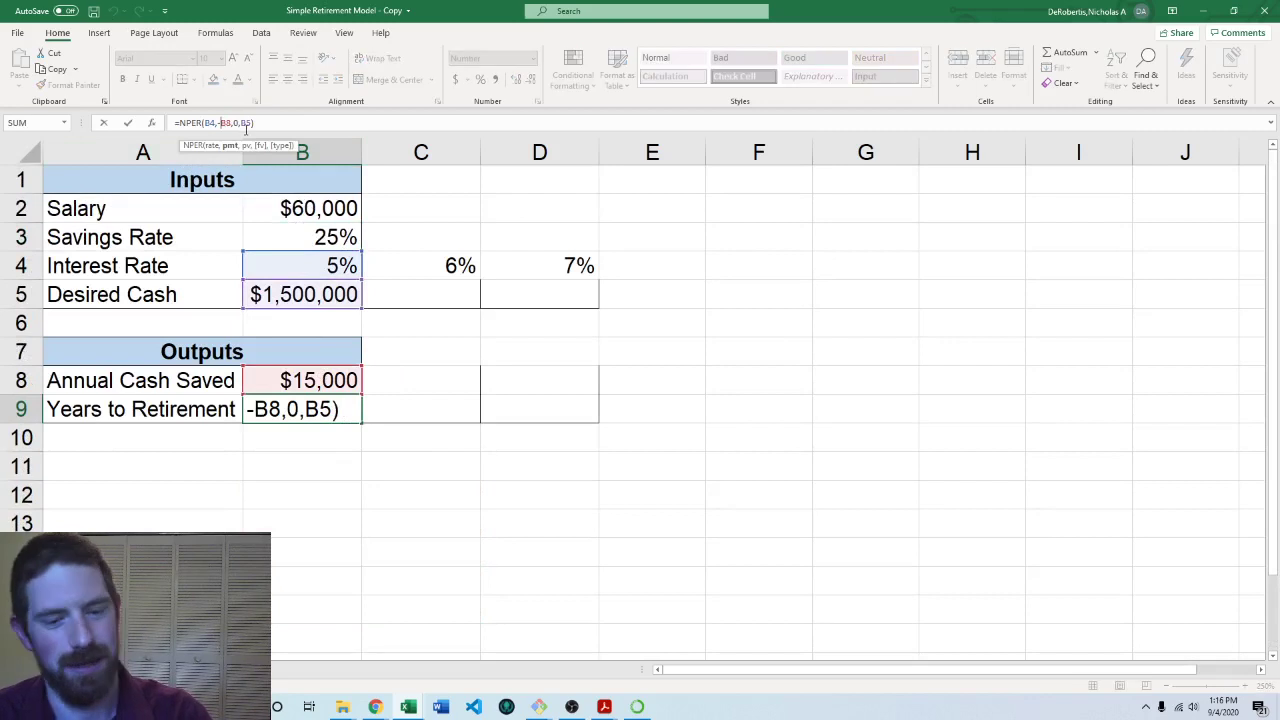
{"action": "key", "text": "F4"}
{"action": "key", "text": "F4"}
{"action": "key", "text": "F4"}
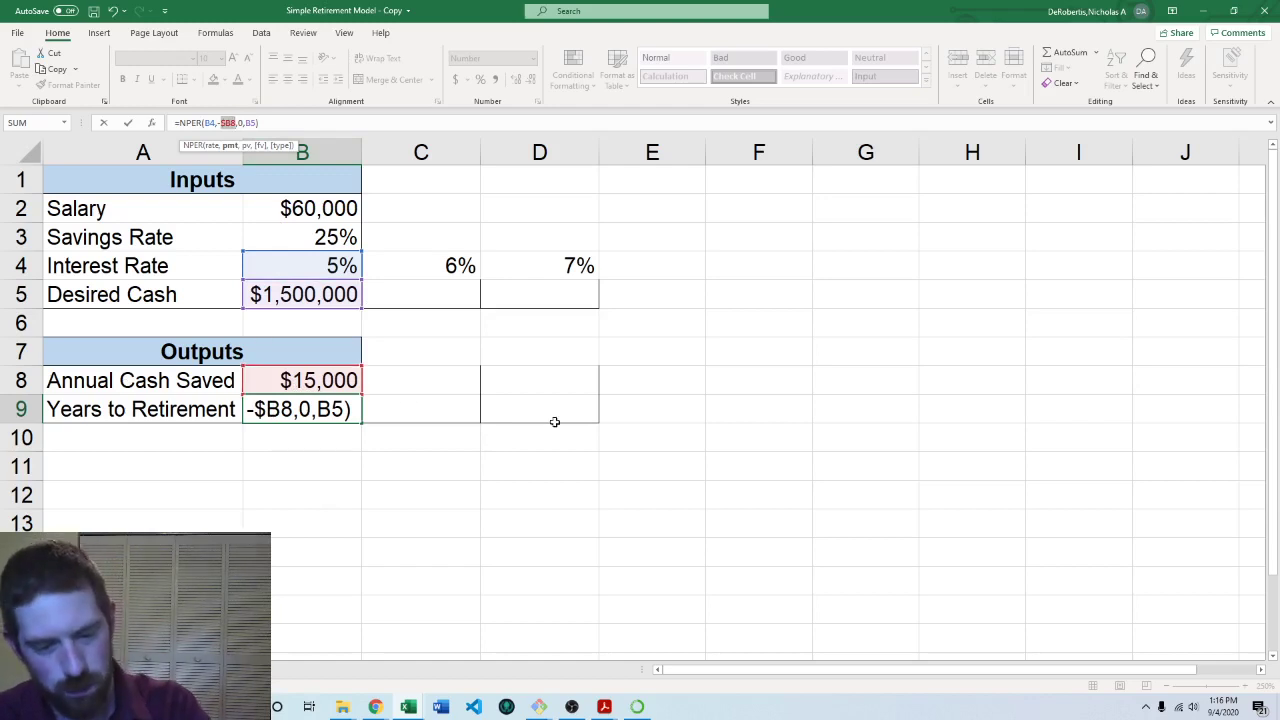
{"action": "key", "text": "F4"}
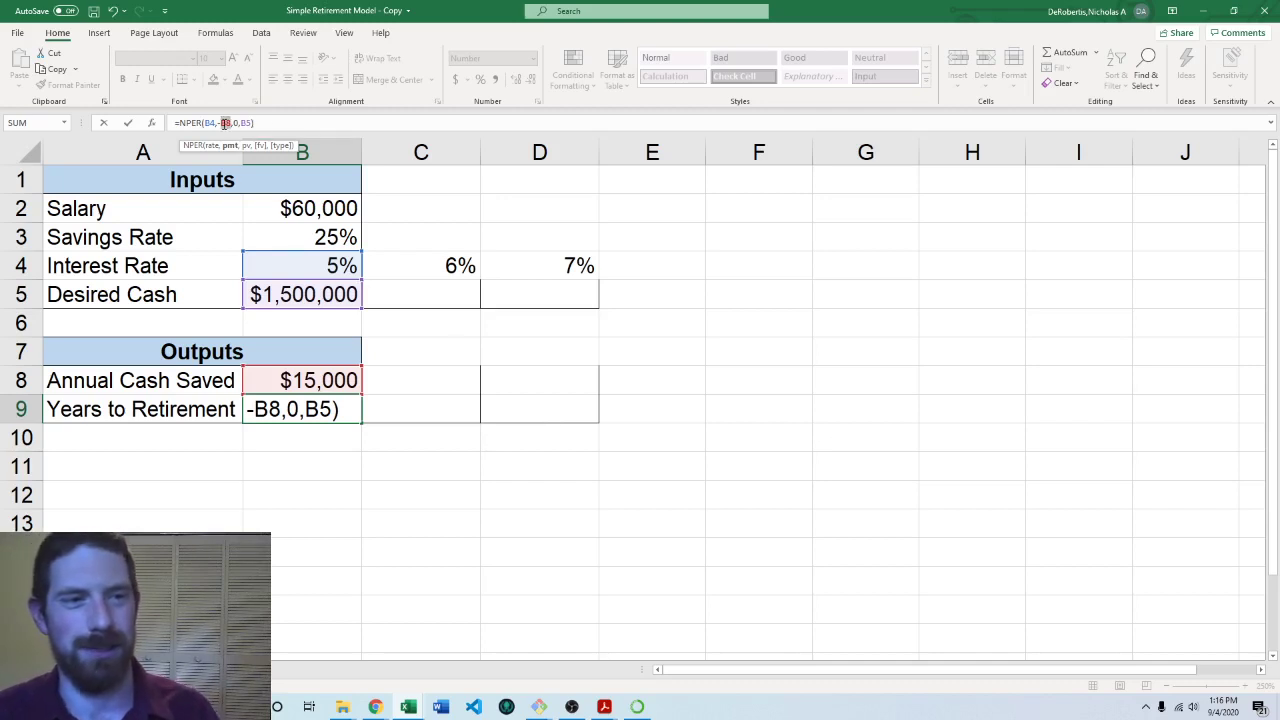
Step: Edit B9's formula to =NPER(B4,-$B$8,0,$B$5), making B8 and B5 absolute
{"action": "left_click", "coordinate": [221, 122]}
{"action": "type", "text": "$"}
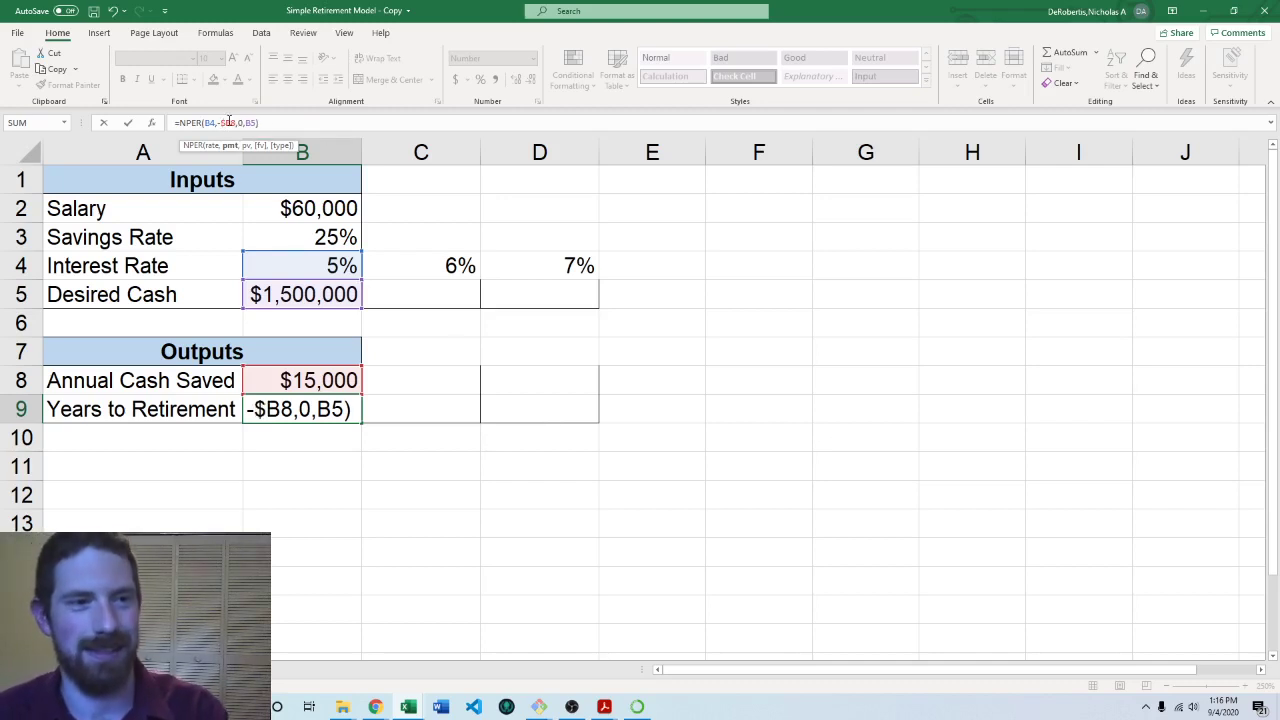
{"action": "type", "text": "$"}
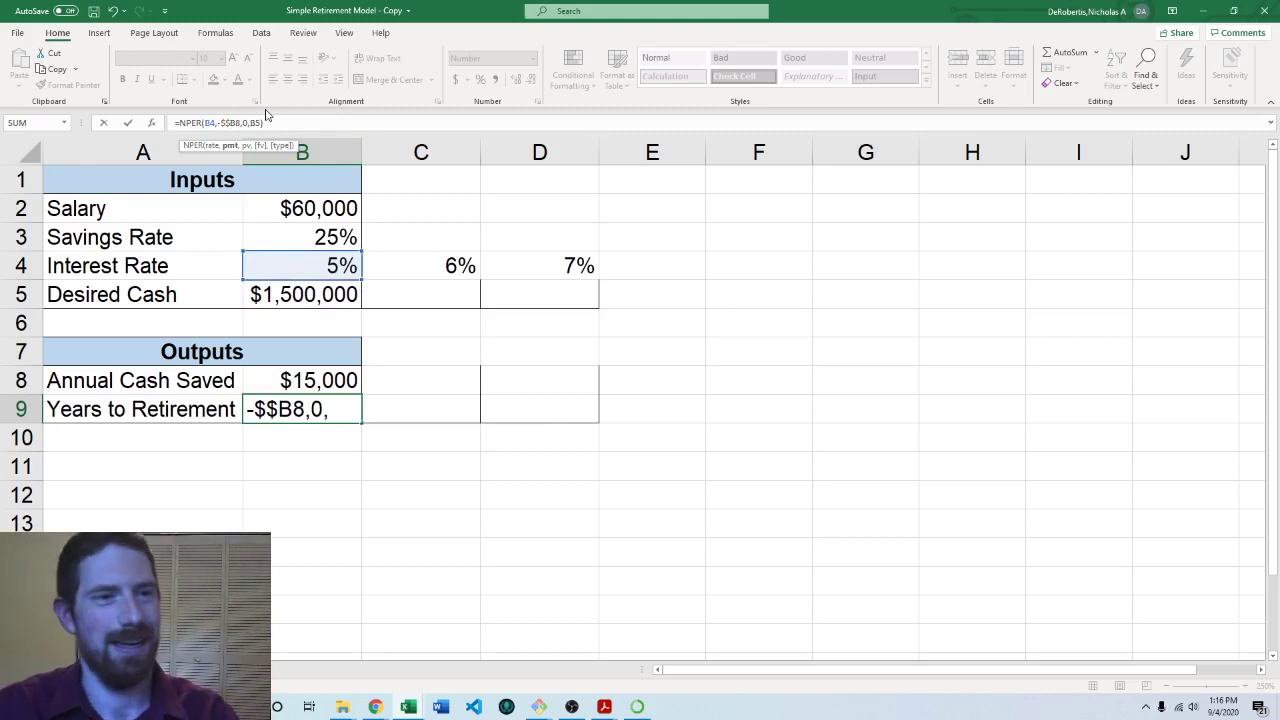
{"action": "key", "text": "BackSpace"}
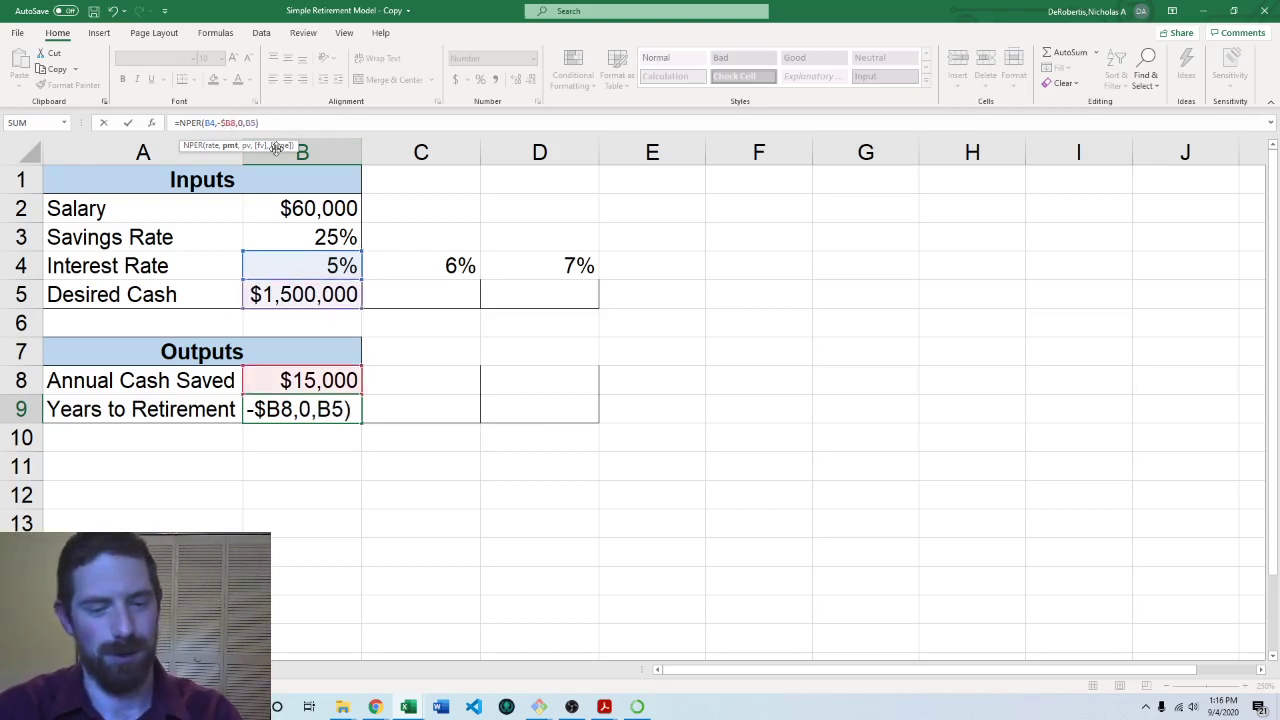
{"action": "type", "text": "$"}
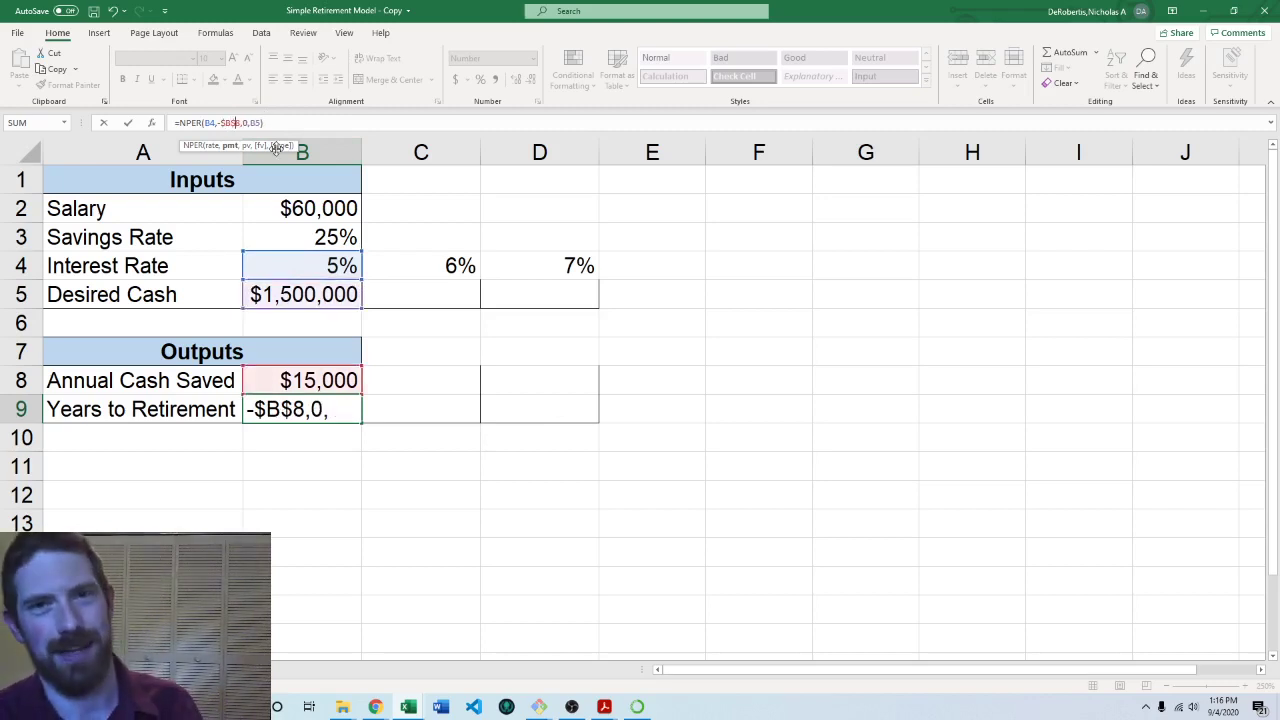
{"action": "left_click", "coordinate": [257, 122]}
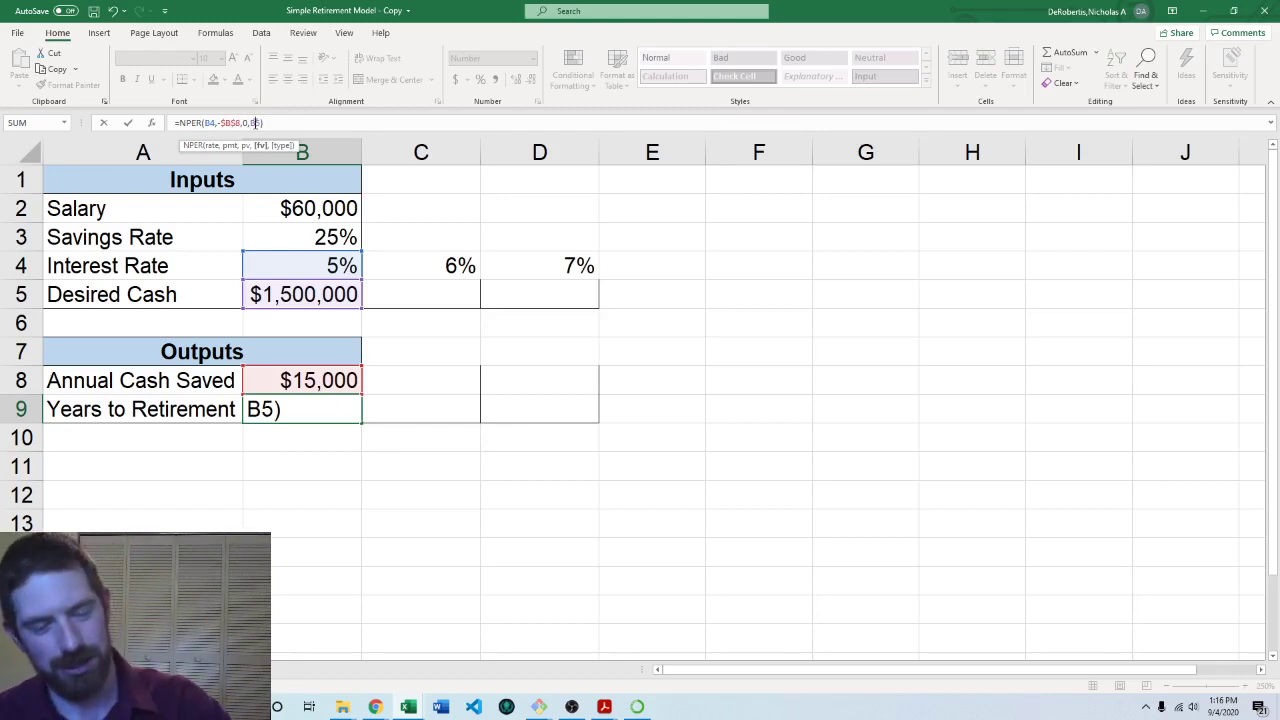
{"action": "key", "text": "F4"}
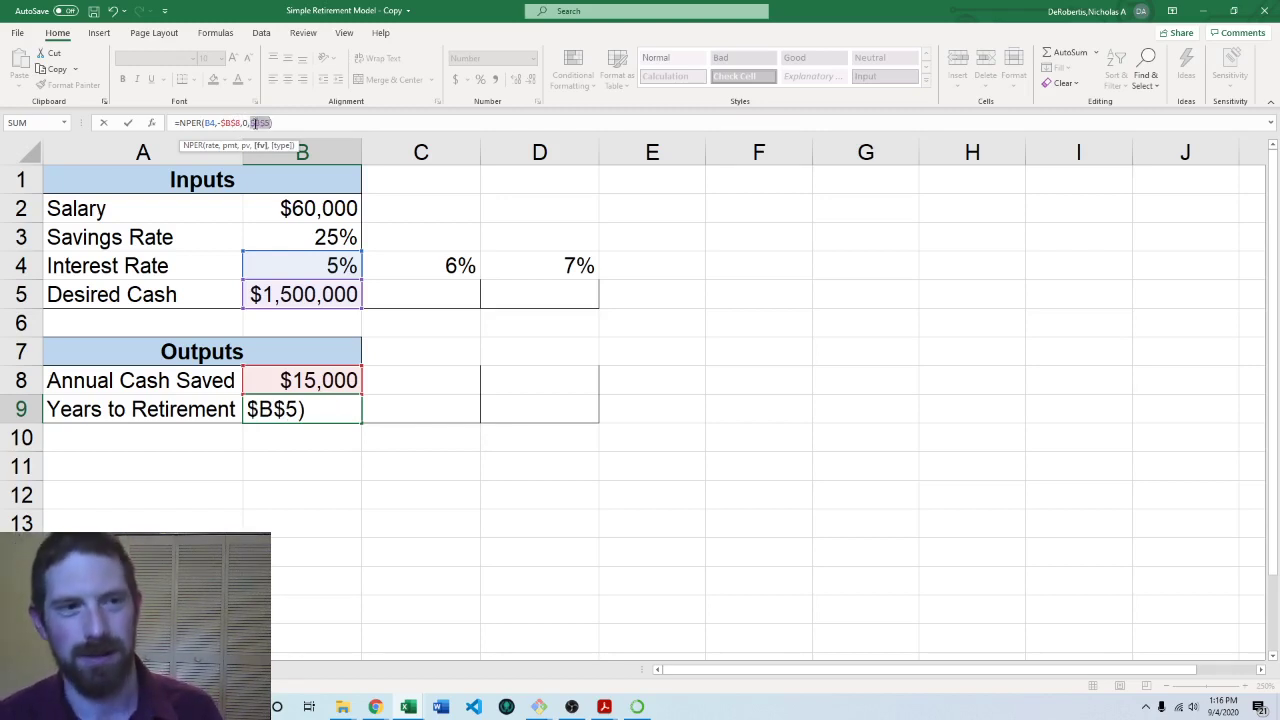
{"action": "left_click", "coordinate": [255, 122]}
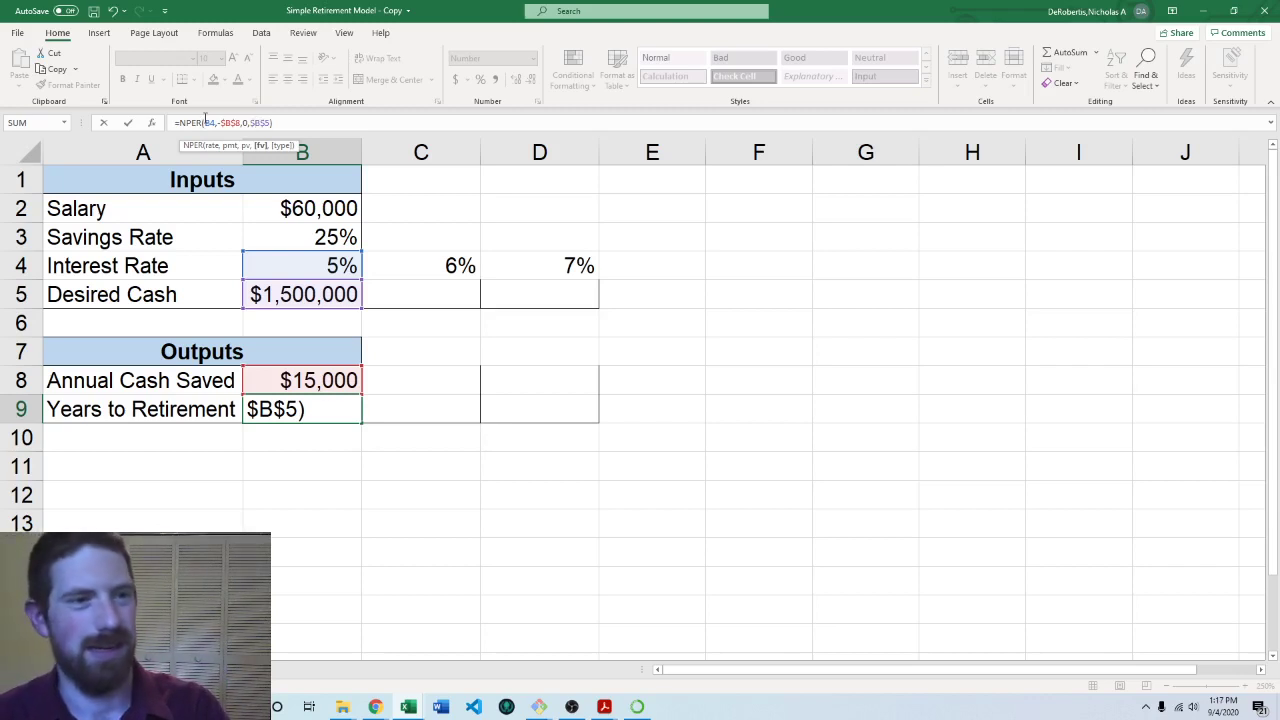
{"action": "left_click", "coordinate": [208, 122]}
{"action": "left_click", "coordinate": [222, 122]}
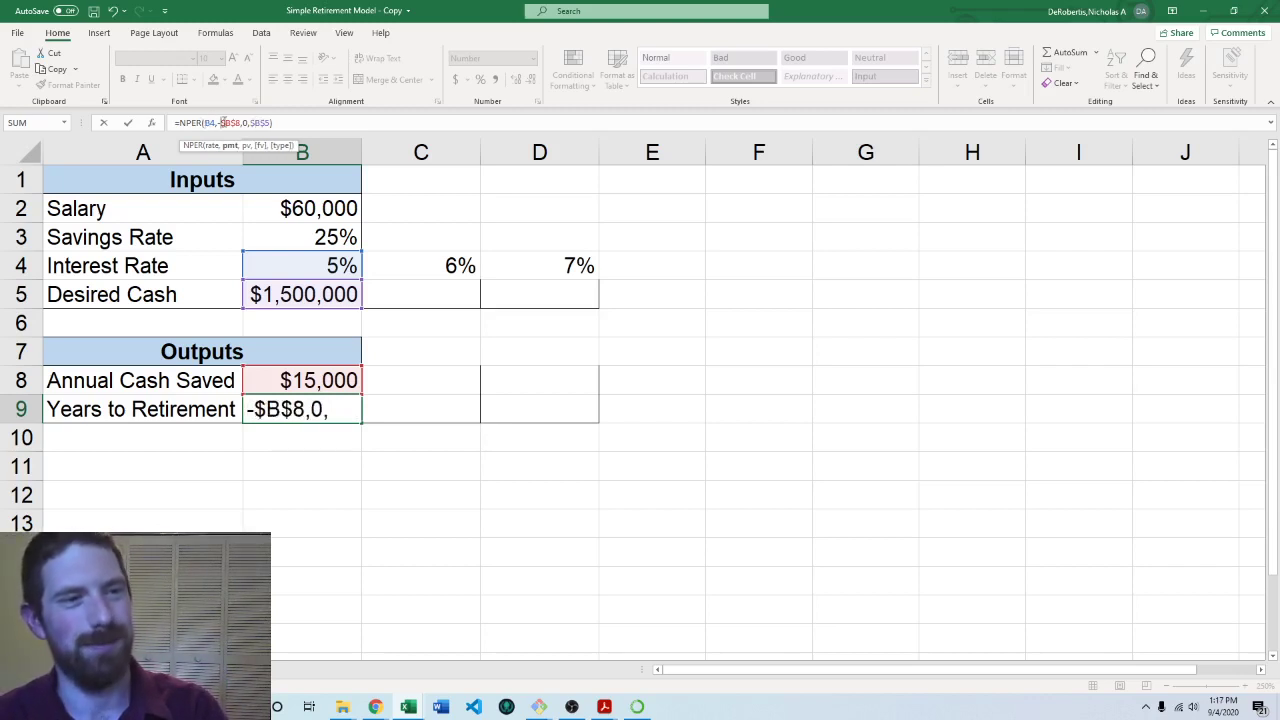
{"action": "left_click", "coordinate": [257, 122]}
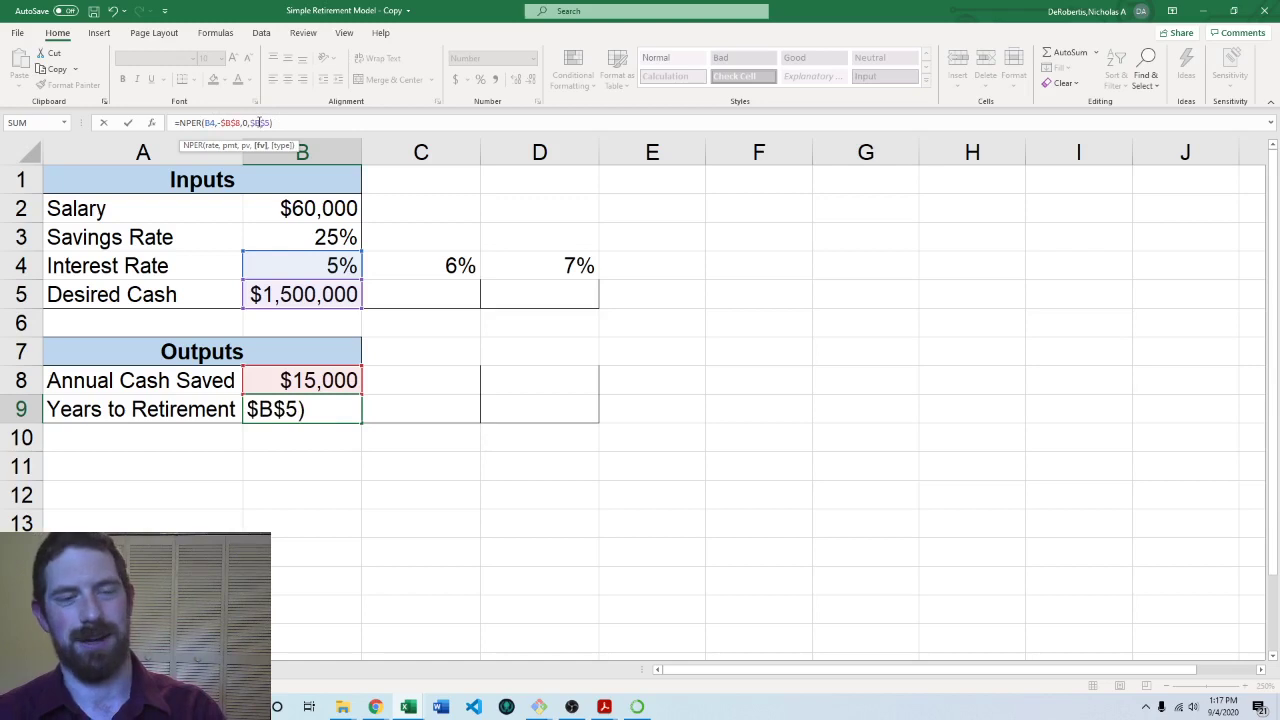
Step: Commit B9, fill it to C9:D9 for 33.4 and 30.7 years, and verify D9's formula
{"action": "key", "text": "Return"}
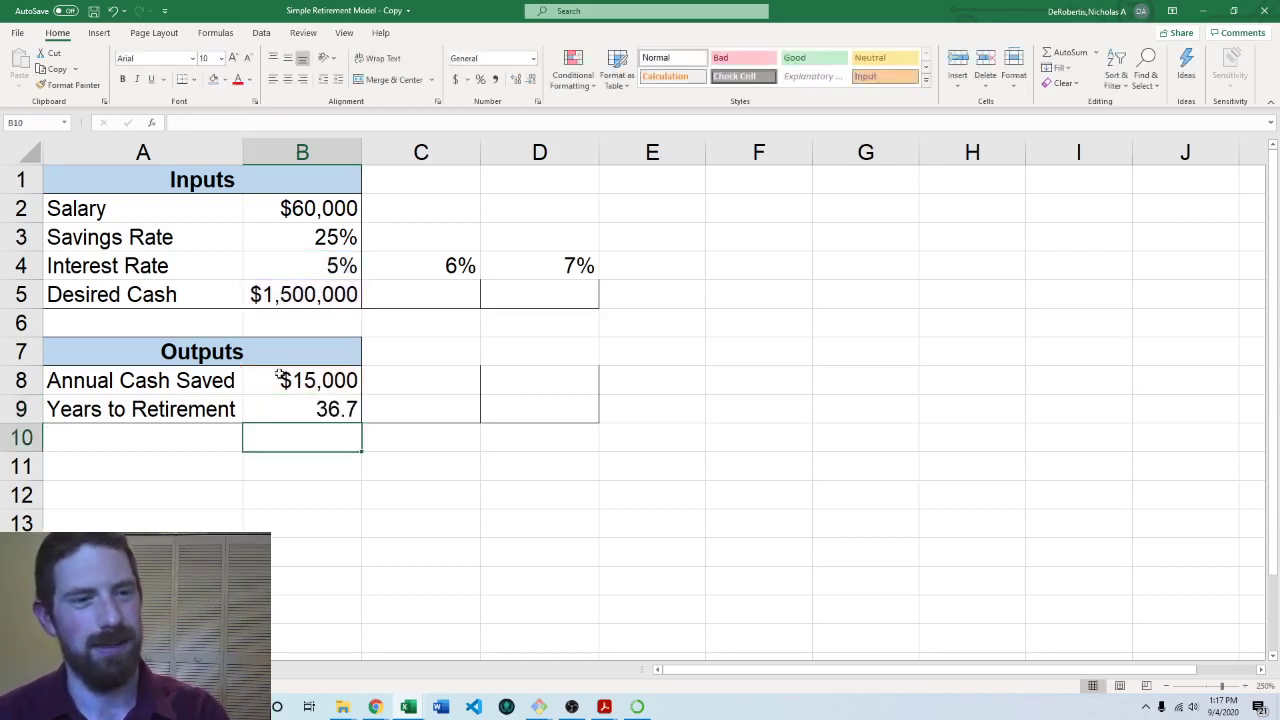
{"action": "left_click", "coordinate": [348, 406]}
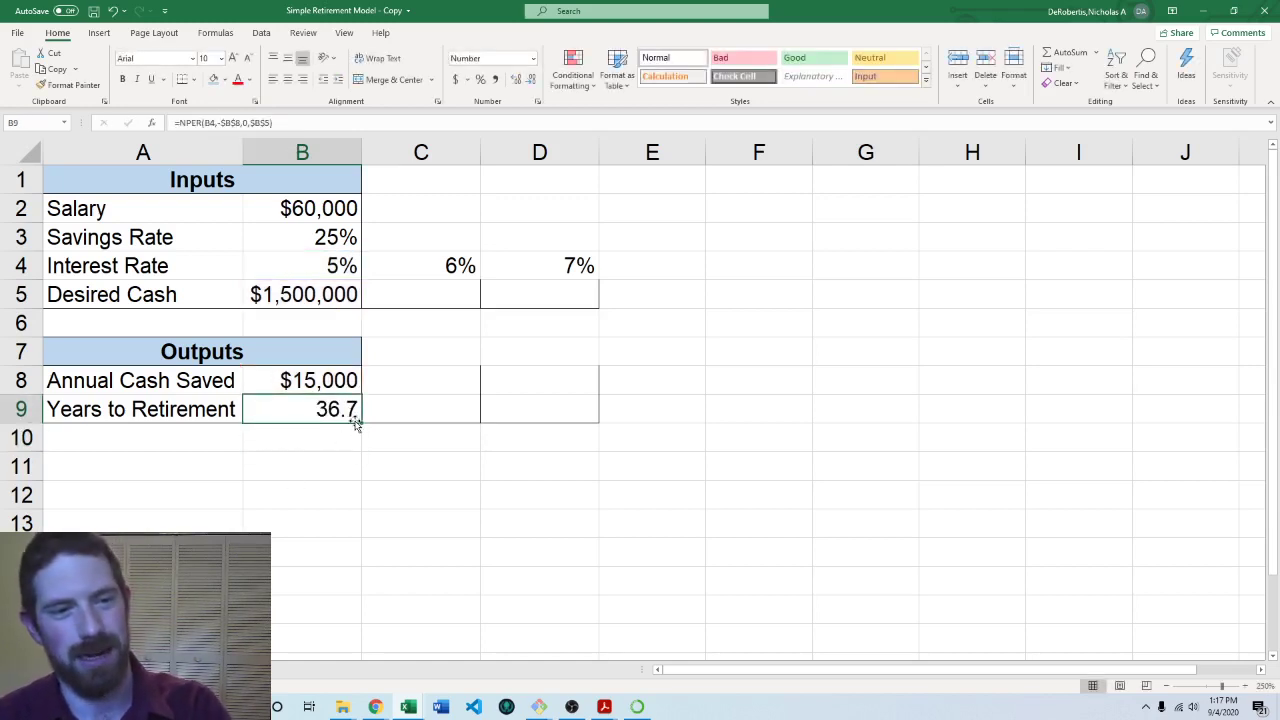
{"action": "left_click_drag", "start_coordinate": [360, 422], "coordinate": [634, 442]}
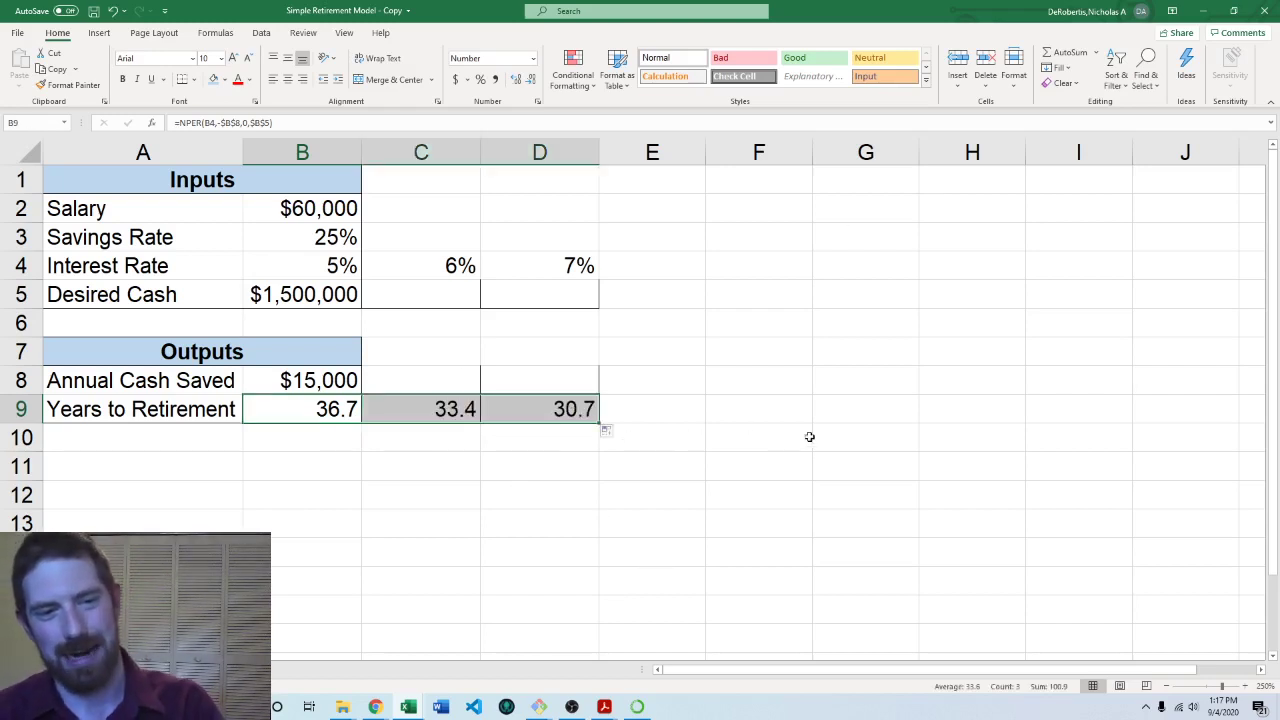
{"action": "left_click", "coordinate": [545, 494]}
{"action": "left_click", "coordinate": [556, 380]}
{"action": "left_click", "coordinate": [556, 408]}
{"action": "key", "text": "F2"}
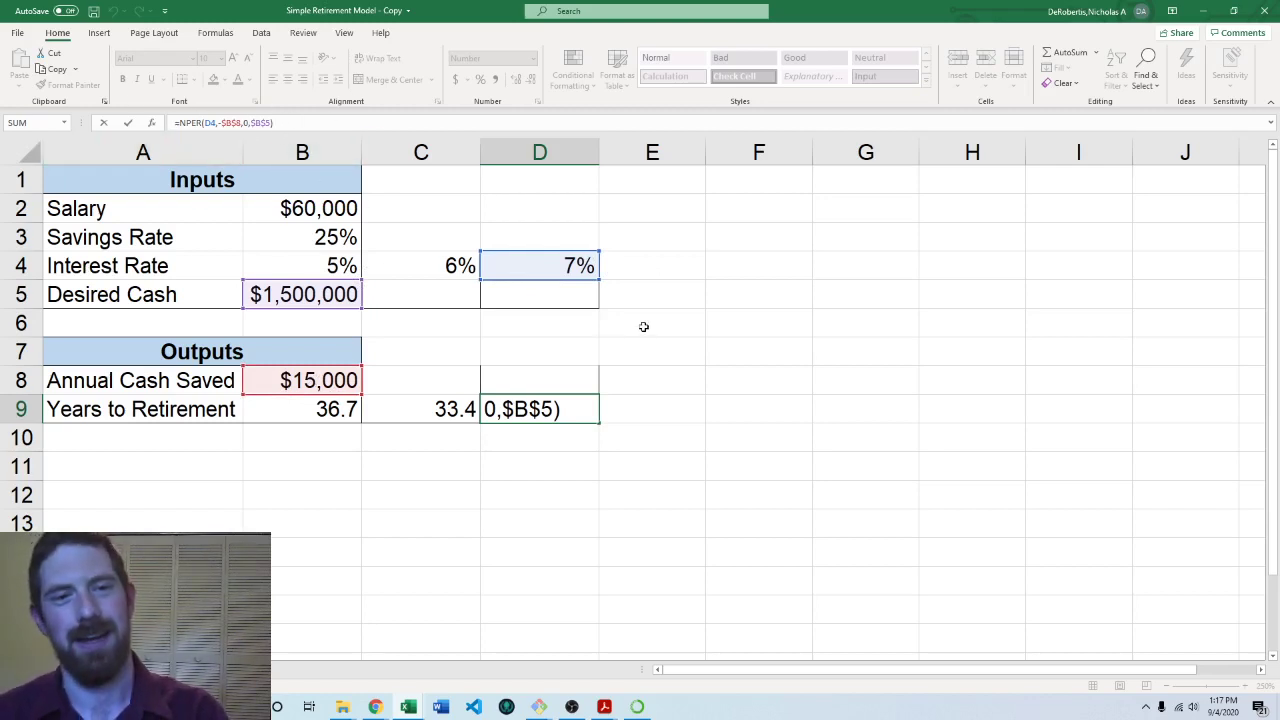
{"action": "key", "text": "Return"}
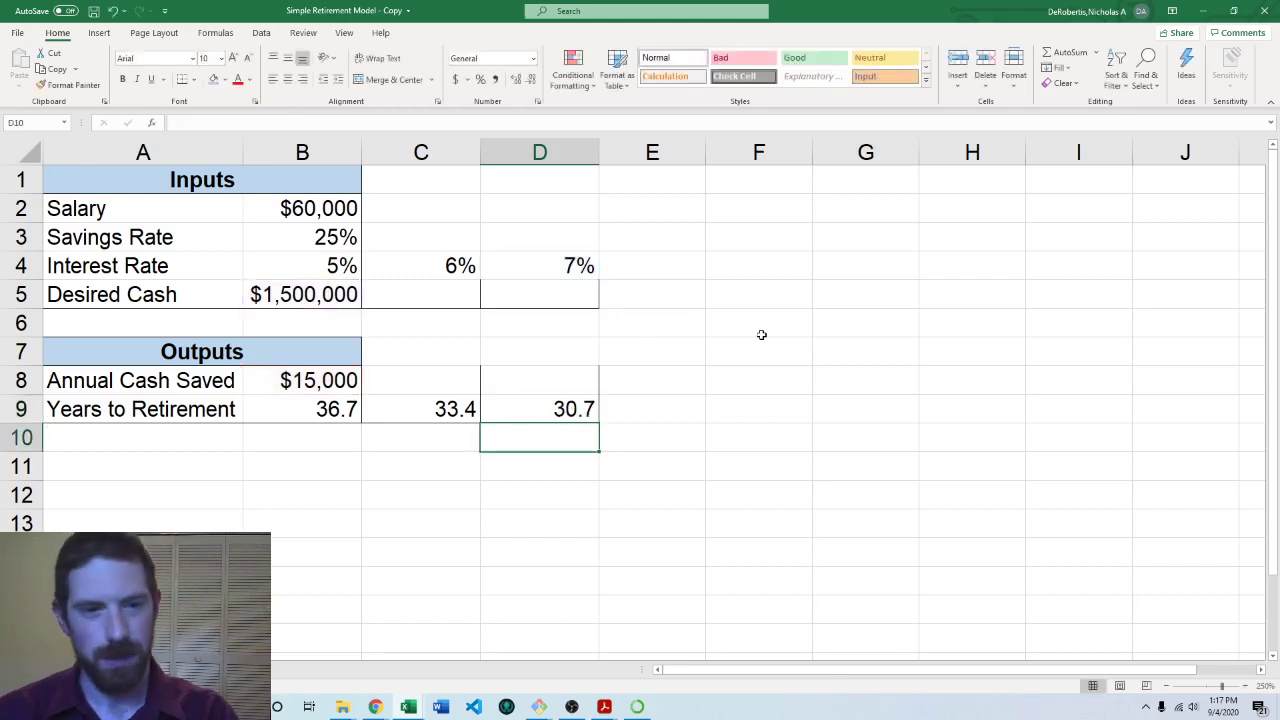